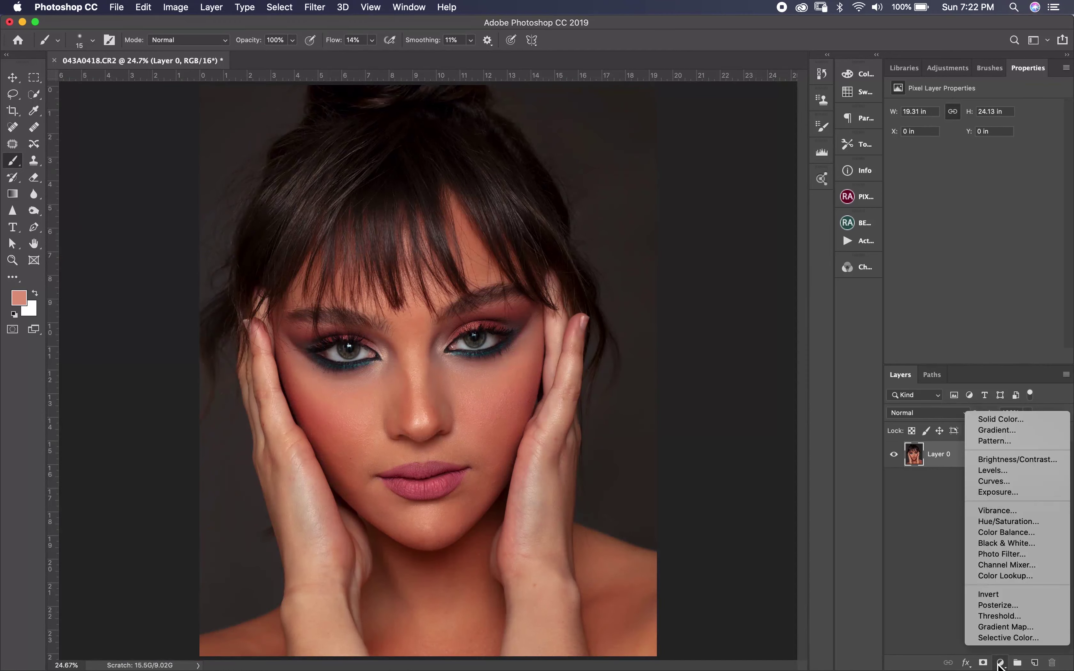
Step: Add a brightening Curves adjustment layer with a point at input 111, output 197, and invert its mask to black
click(1003, 483)
drag(997, 205, 978, 171)
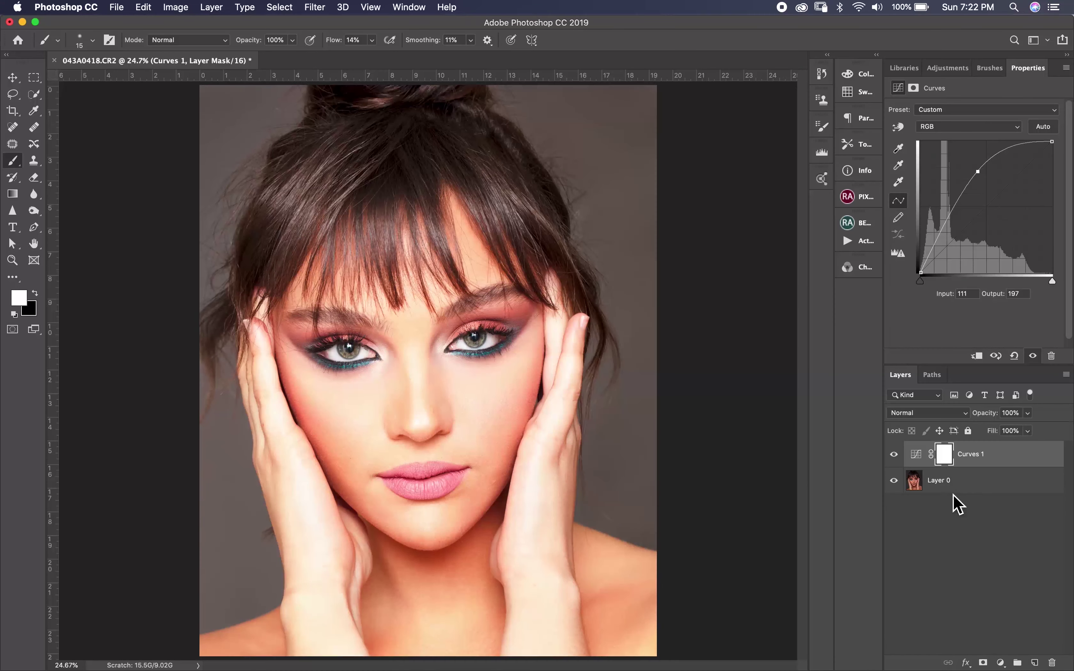
click(949, 461)
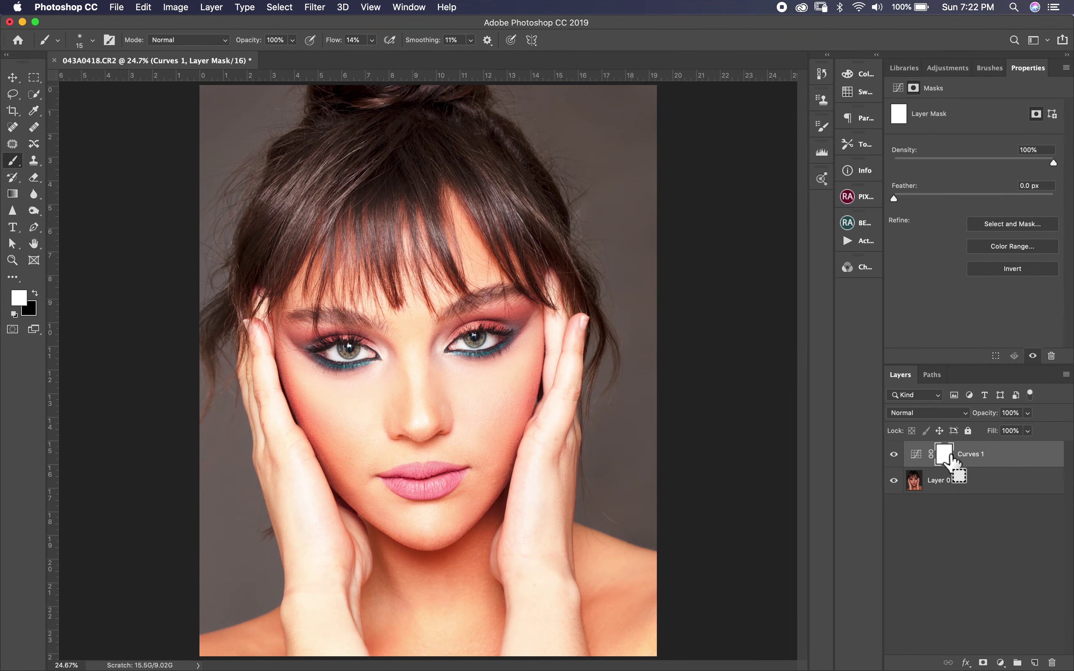
key(super+i)
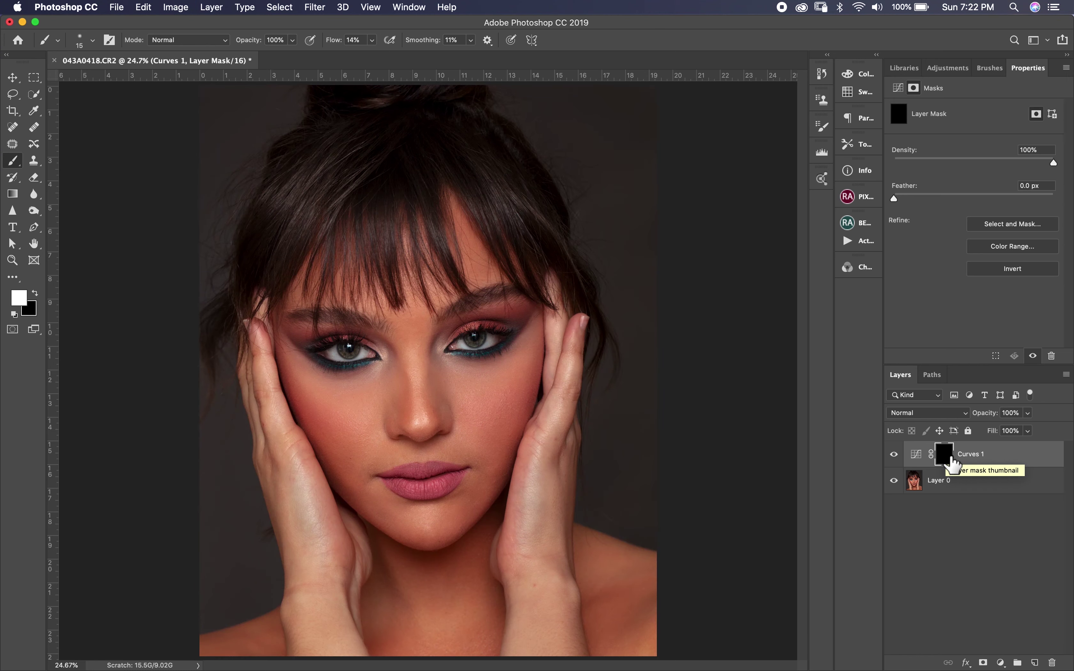
Step: Duplicate the Curves layer as a darkening version with its point at input 122, output 54, and group both Curves layers
drag(1043, 457, 1035, 662)
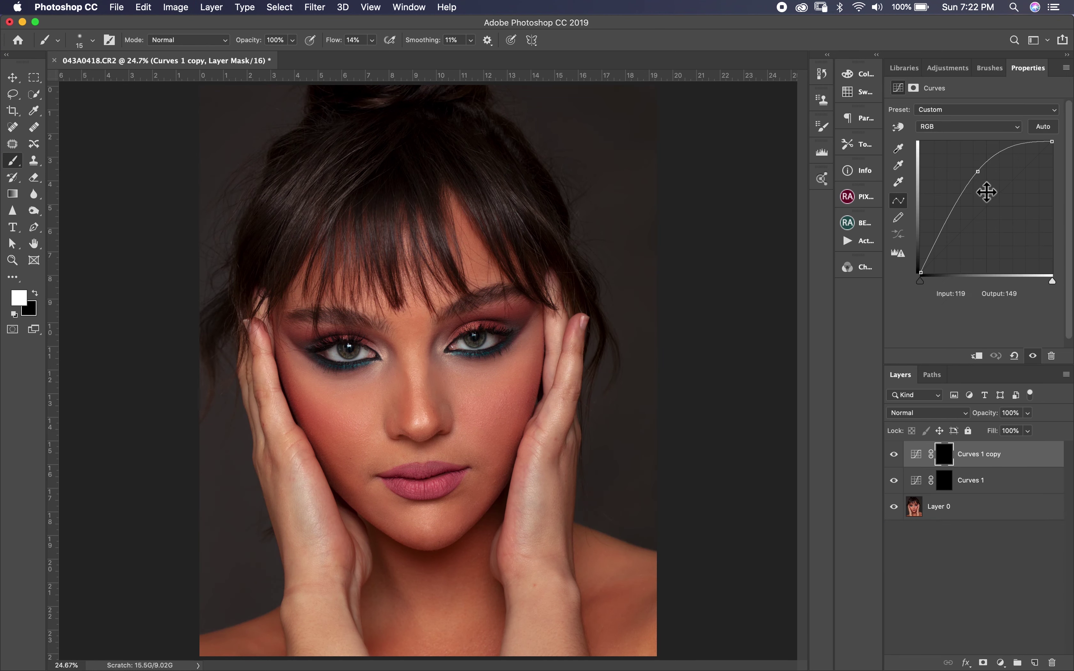
drag(984, 178, 988, 251)
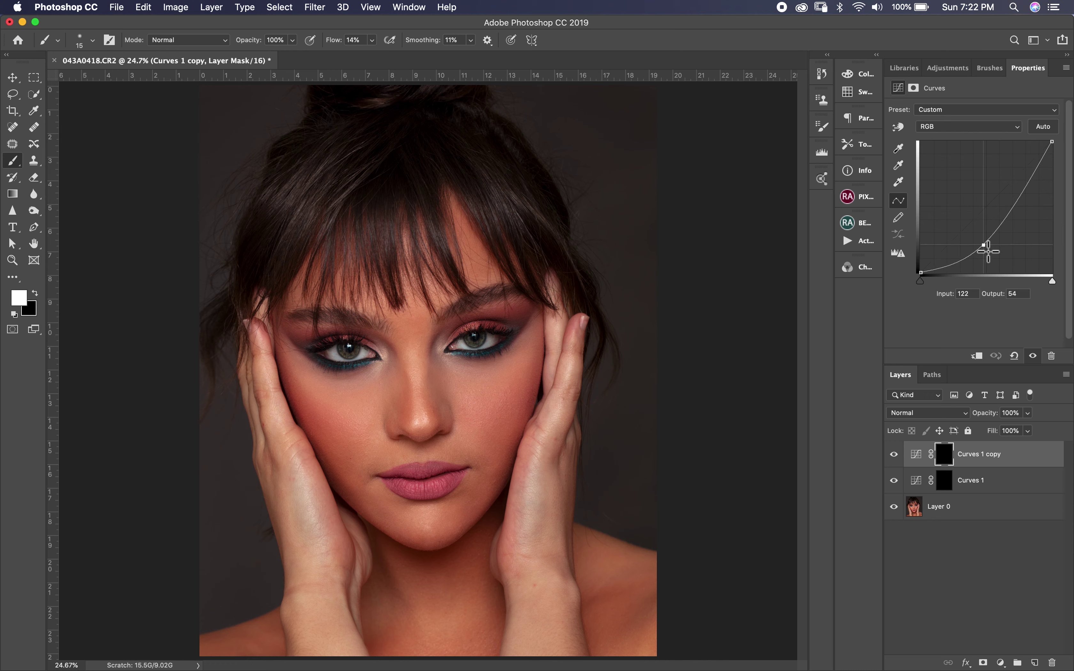
click(997, 486)
click(1026, 465)
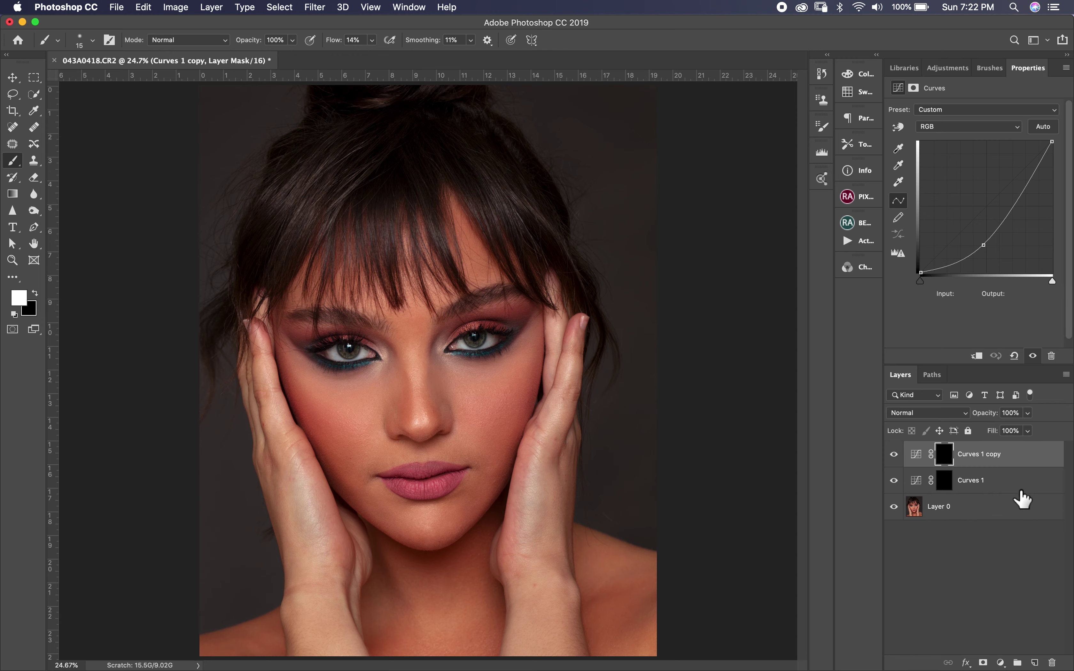
Step: Paint white over the lower irises of both eyes on the brightening Curves mask with a size 9 brush at 14% flow
scroll(379, 421, up, 5)
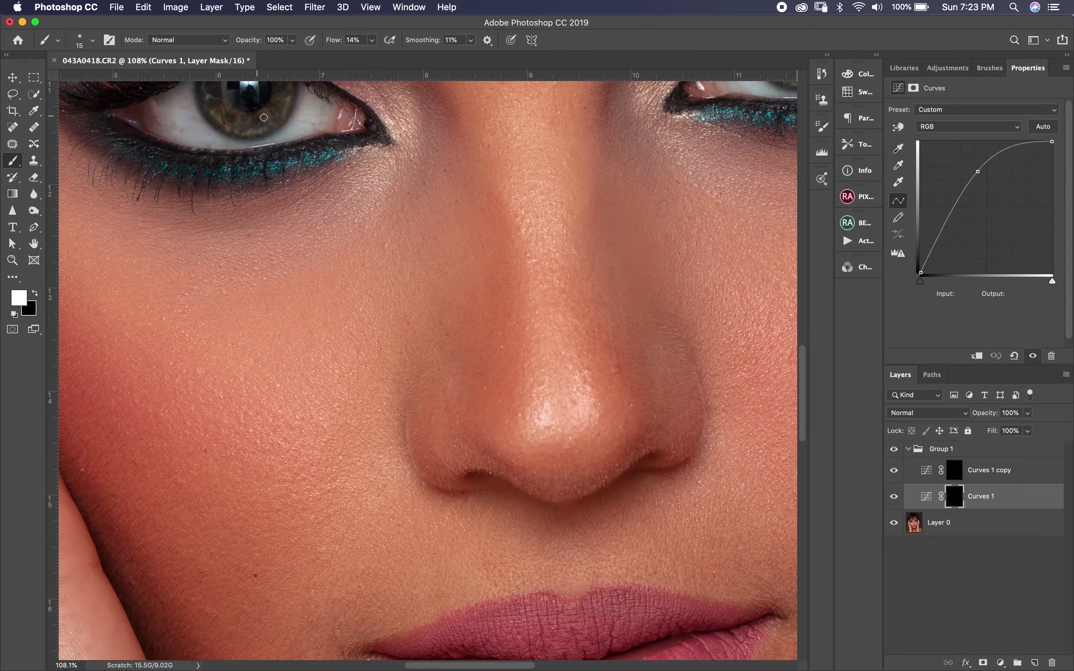
scroll(242, 118, up, 3)
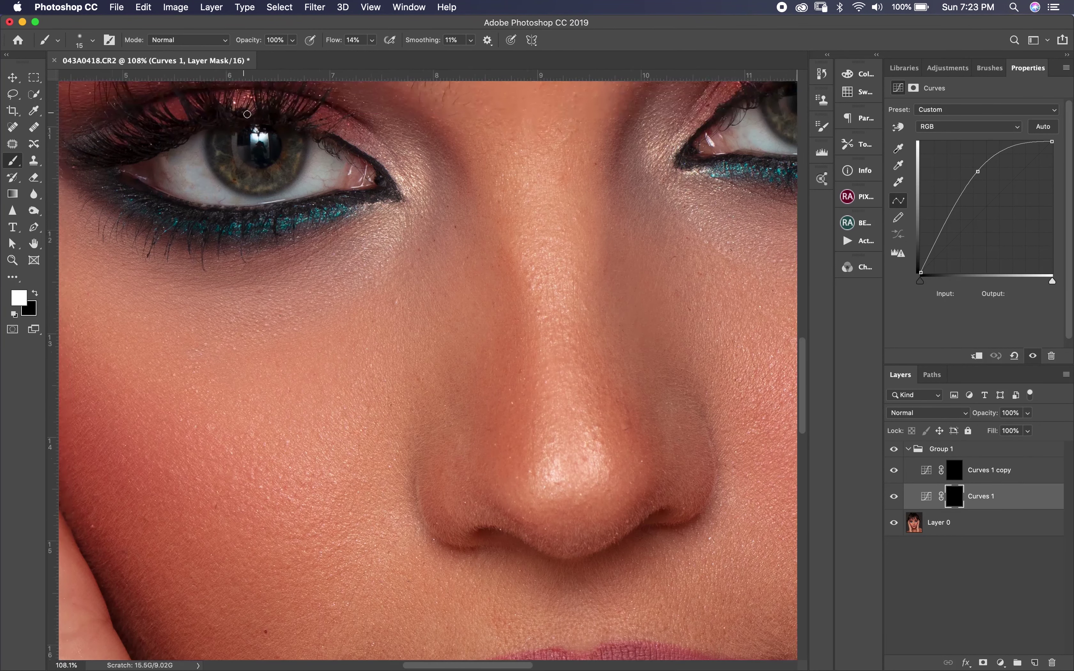
scroll(301, 88, up, 4)
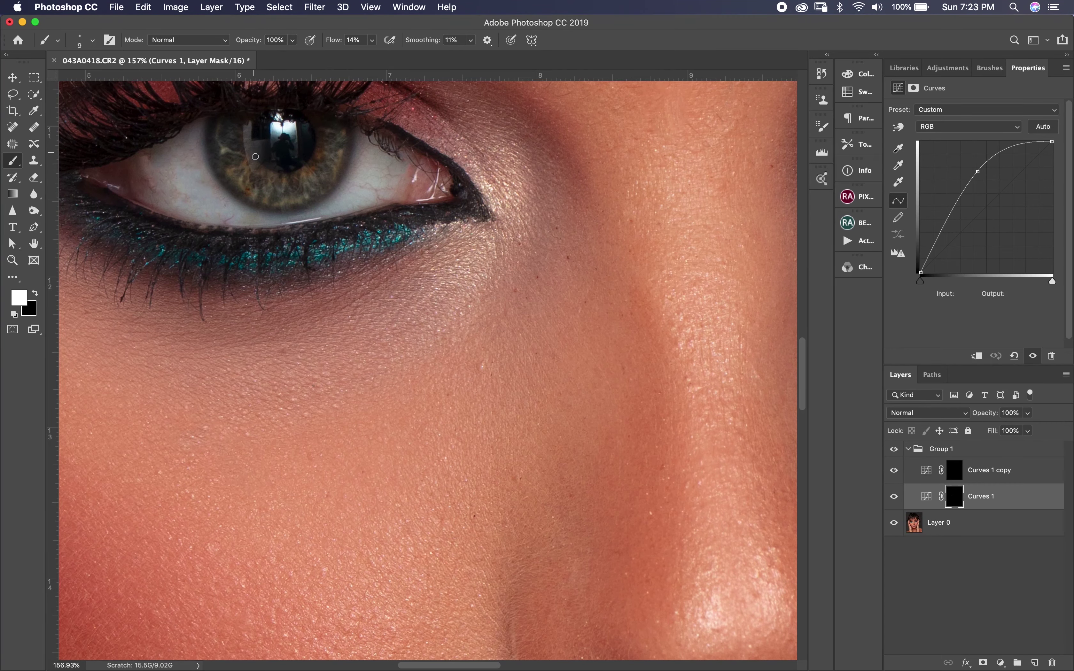
scroll(332, 163, right, 15)
scroll(331, 163, up, 5)
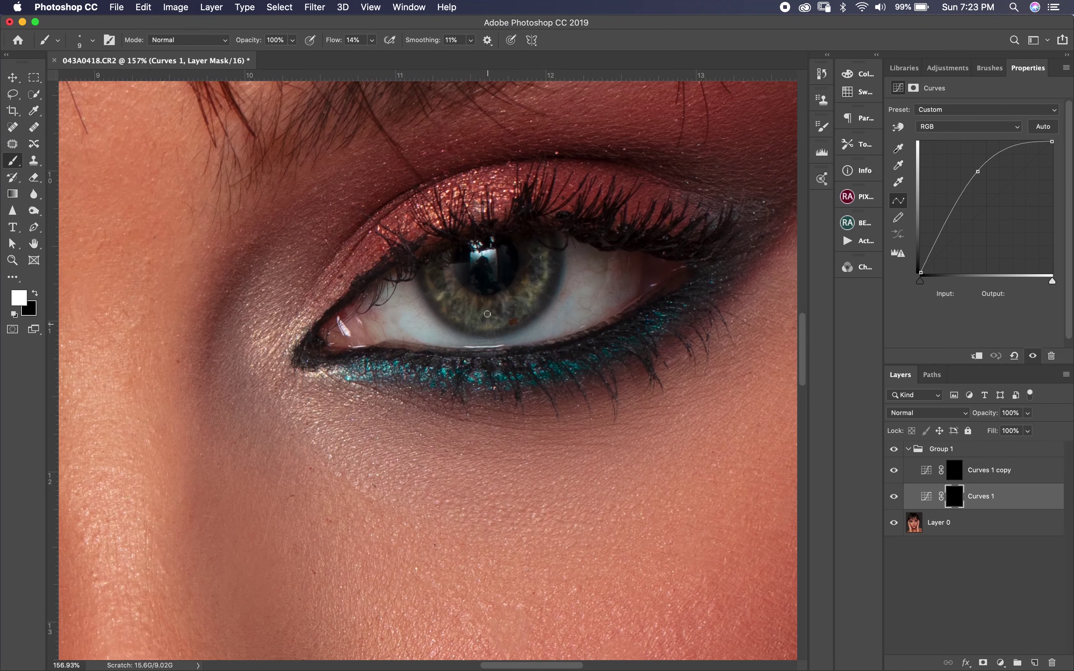
Step: Brighten both irises more broadly on the same mask, using a size 40 brush reduced to size 30
scroll(436, 290, down, 6)
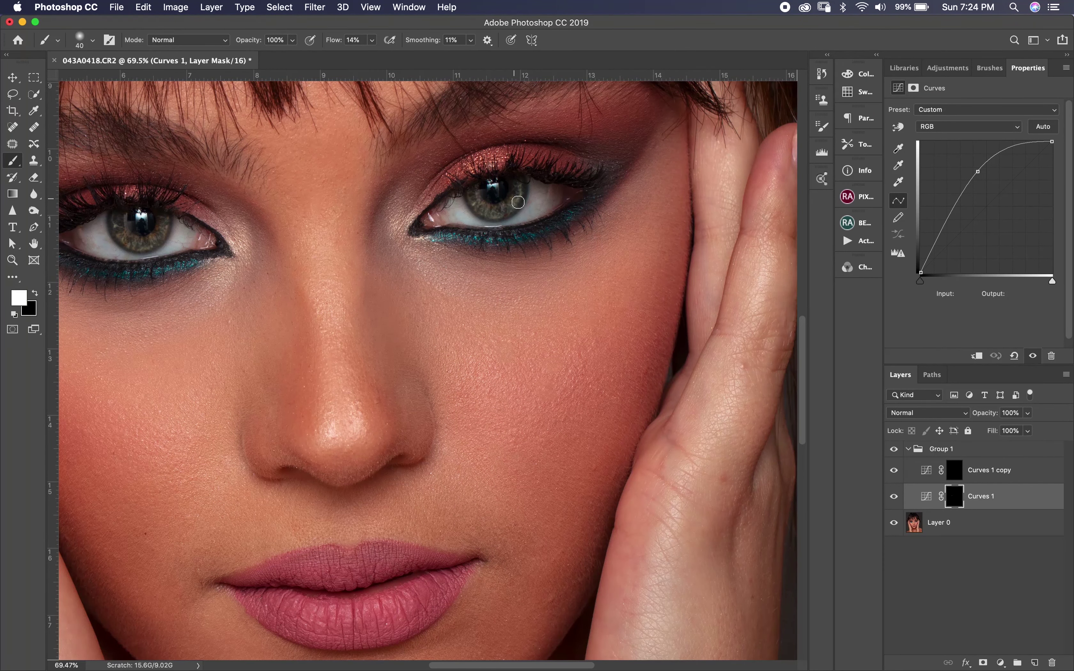
drag(518, 202, 482, 207)
key(bracketleft)
scroll(512, 115, up, 3)
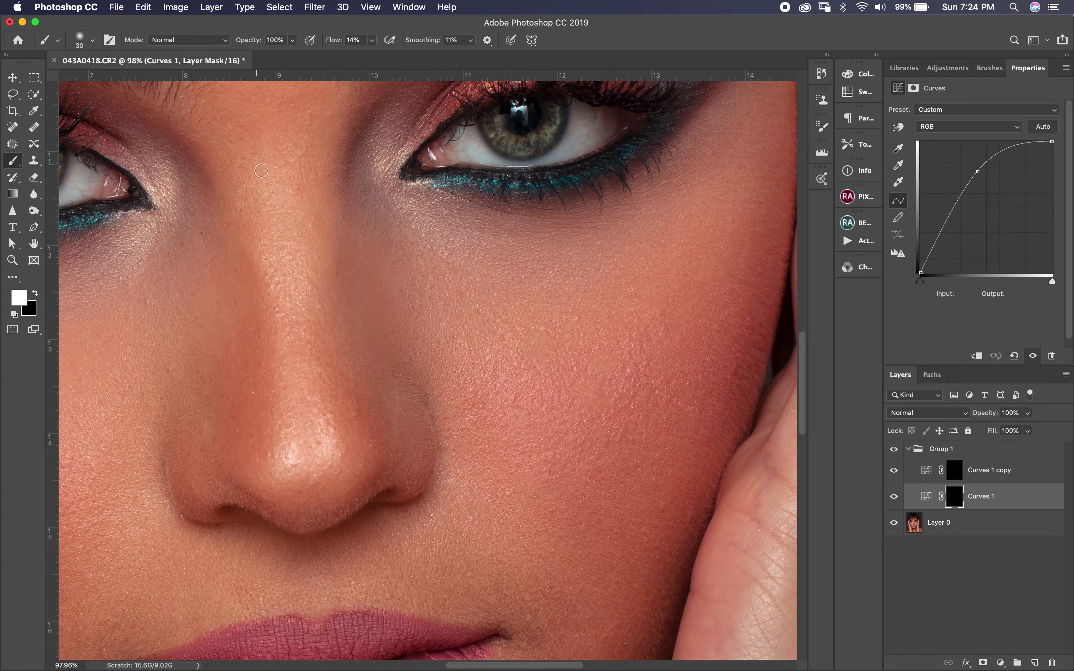
scroll(225, 174, left, 5)
mouse_move(204, 143)
mouse_down()
mouse_move(173, 157)
mouse_move(191, 134)
mouse_move(184, 146)
mouse_up()
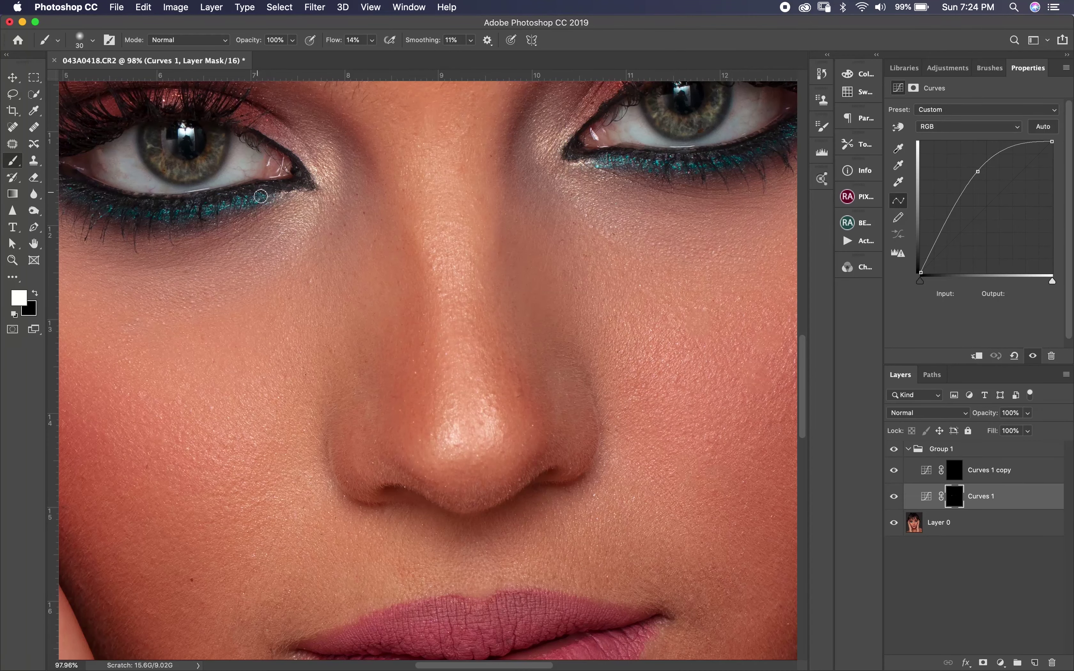
Step: Compare the eyes with and without the brightening Curves layer by toggling its visibility
scroll(266, 196, down, 3)
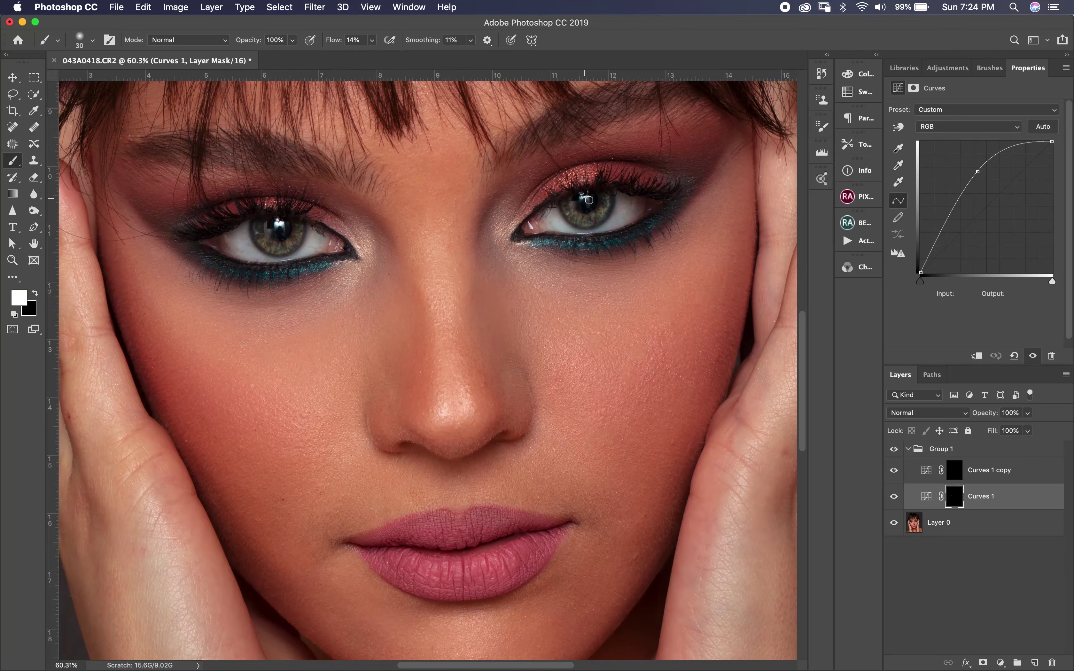
scroll(664, 243, down, 1)
click(894, 497)
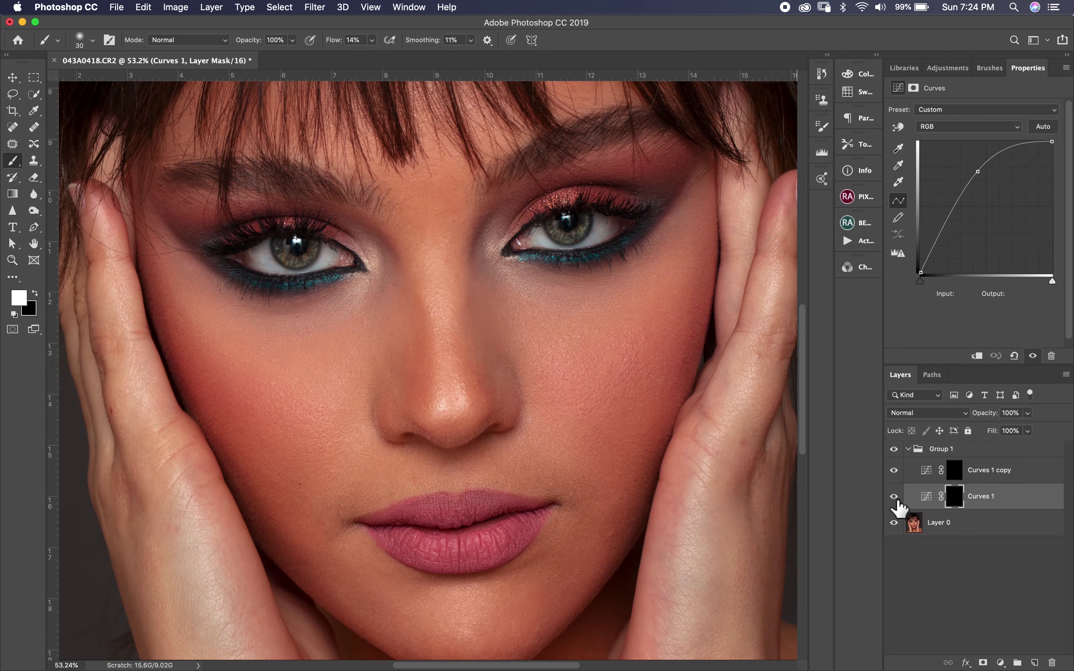
click(894, 497)
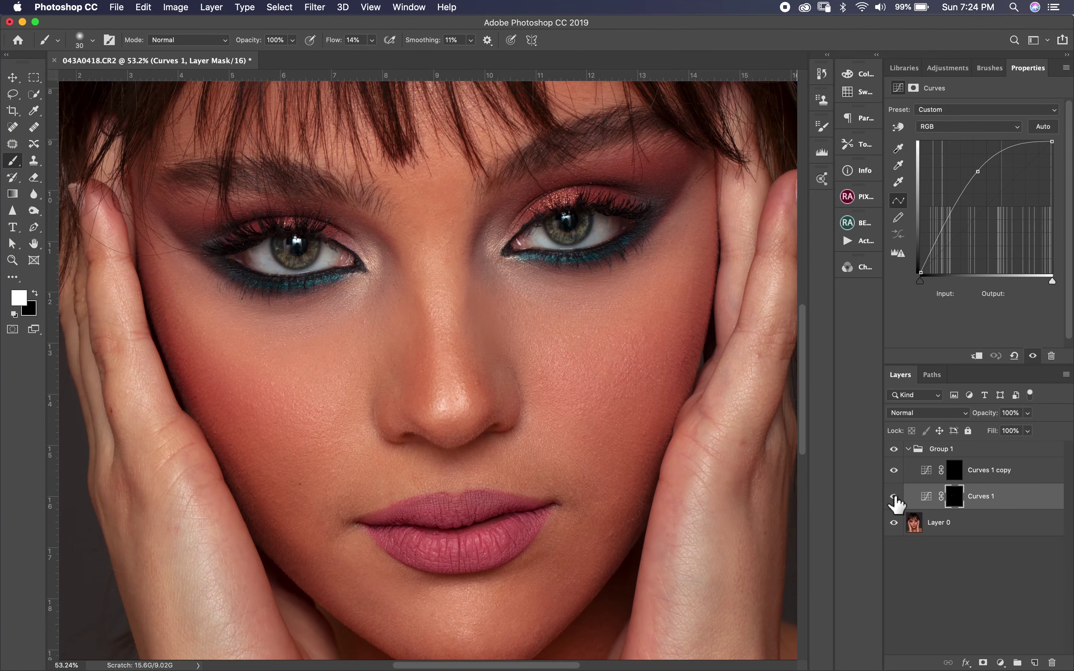
click(894, 496)
click(895, 496)
click(895, 496)
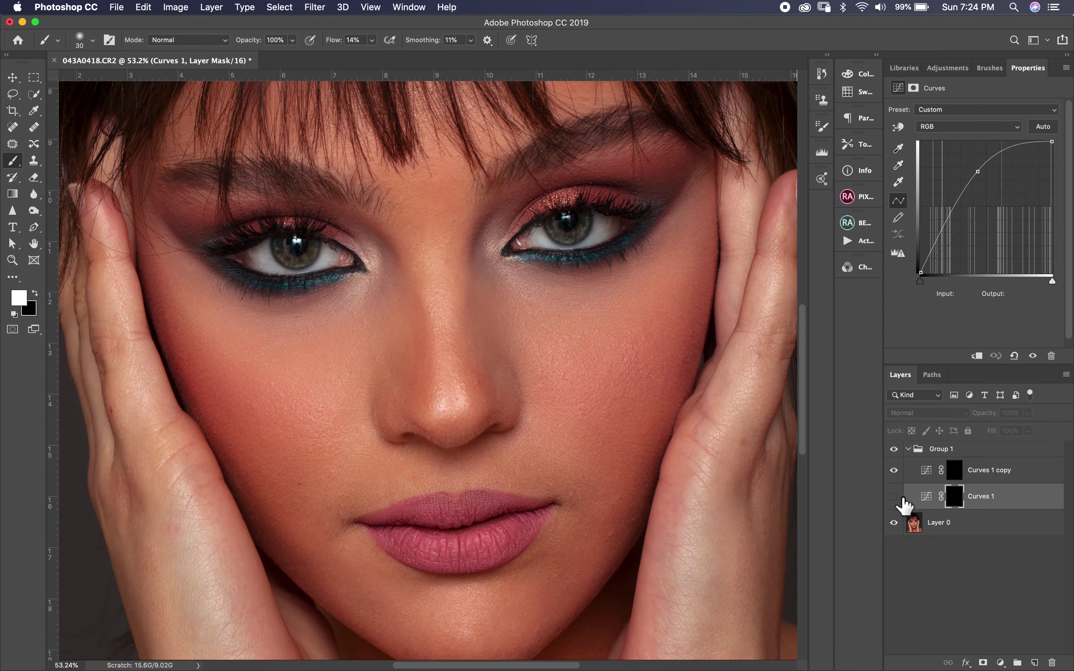
click(895, 496)
Step: Paint around the irises on the darkening Curves mask with a small white brush, size 15, at 8% flow
click(954, 470)
scroll(363, 362, up, 1)
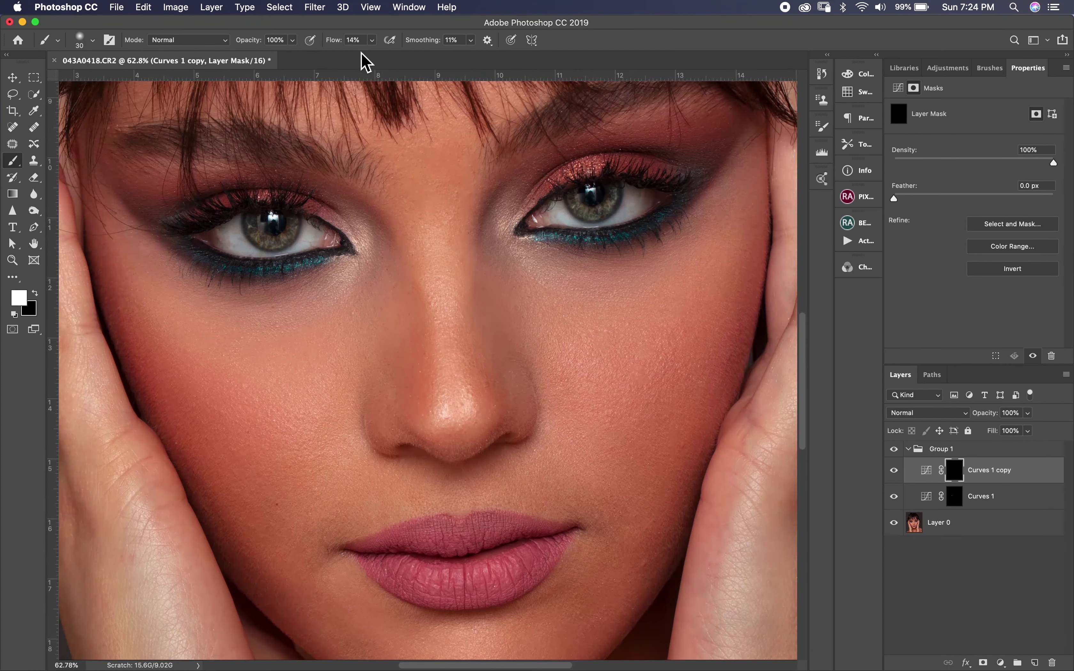
click(372, 40)
drag(376, 59, 372, 59)
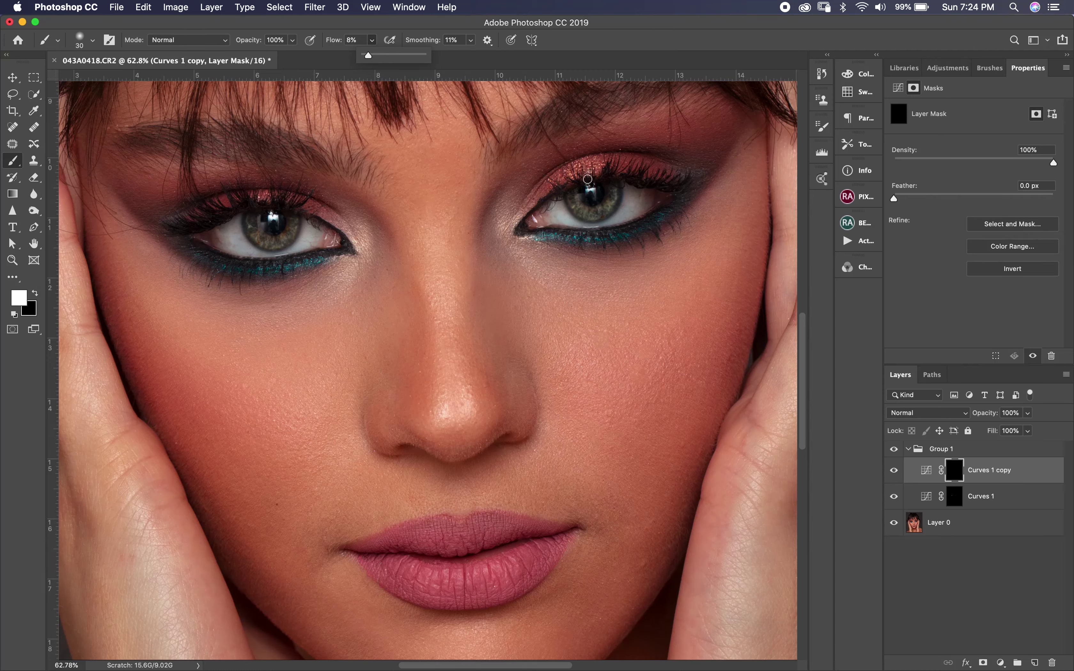
click(626, 190)
key(bracketleft)
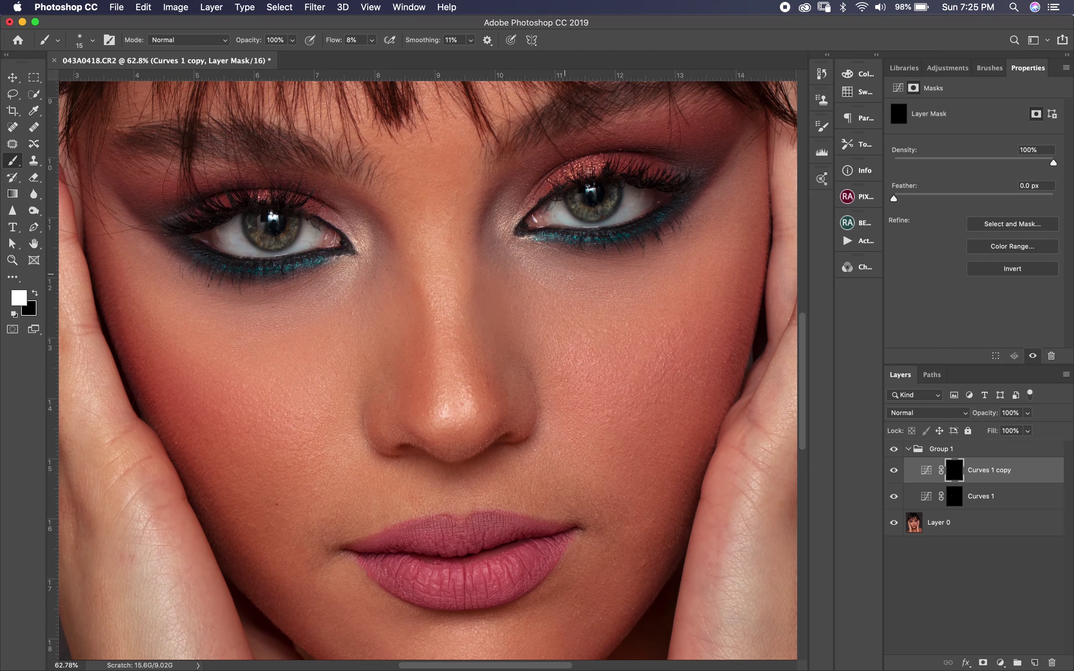
Step: Compare the portrait with and without the eye retouching by toggling the visibility of Group 1
click(894, 449)
click(894, 450)
click(894, 450)
click(895, 449)
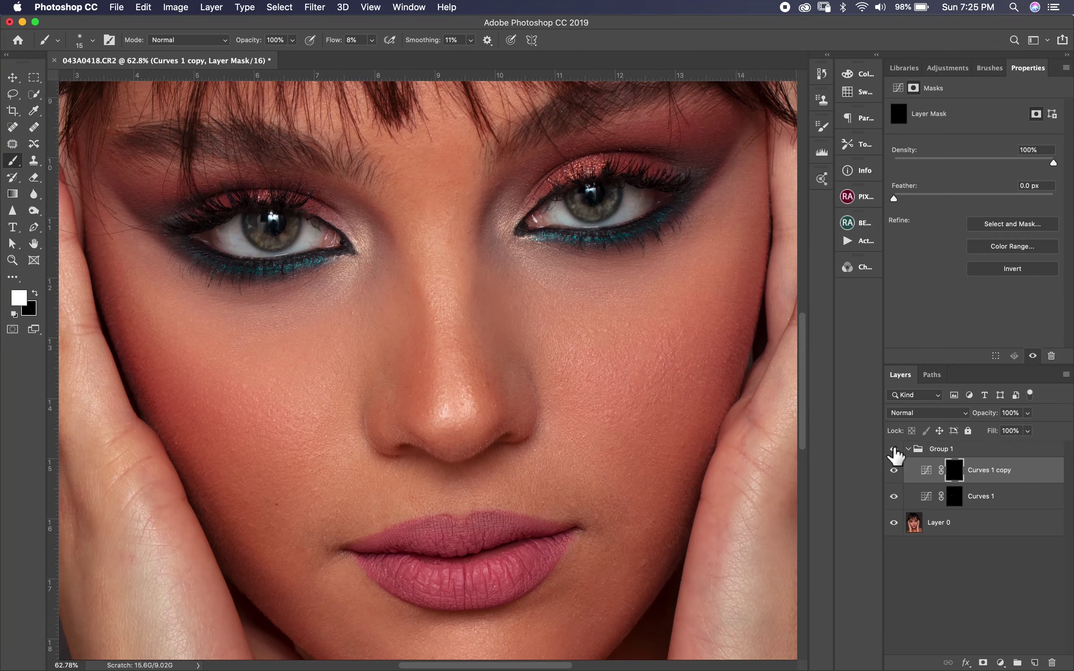
Step: Strengthen the brightening Curves layer by moving its curve point to input 99, output 197
click(979, 491)
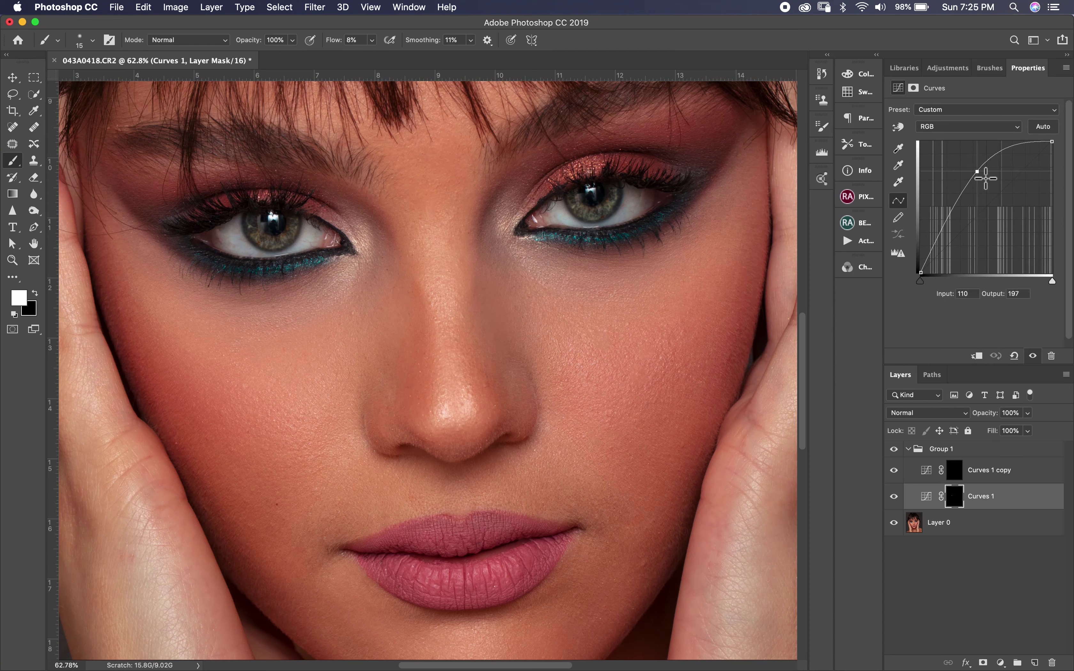
mouse_move(985, 178)
mouse_down()
mouse_move(963, 156)
mouse_move(981, 179)
mouse_up()
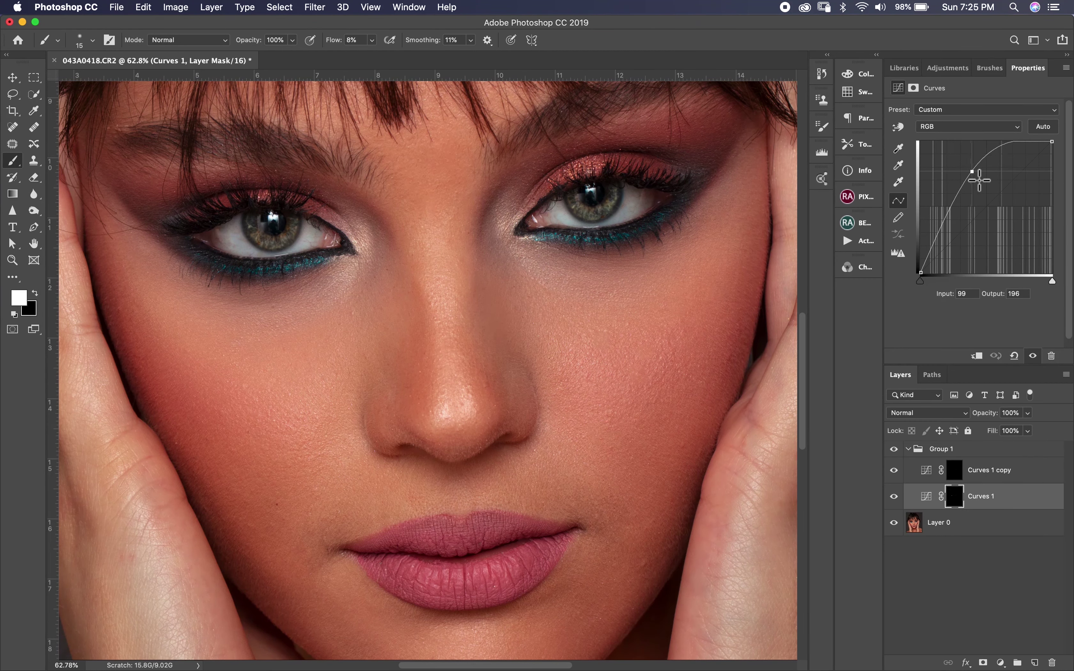
key(super+minus)
key(super+minus)
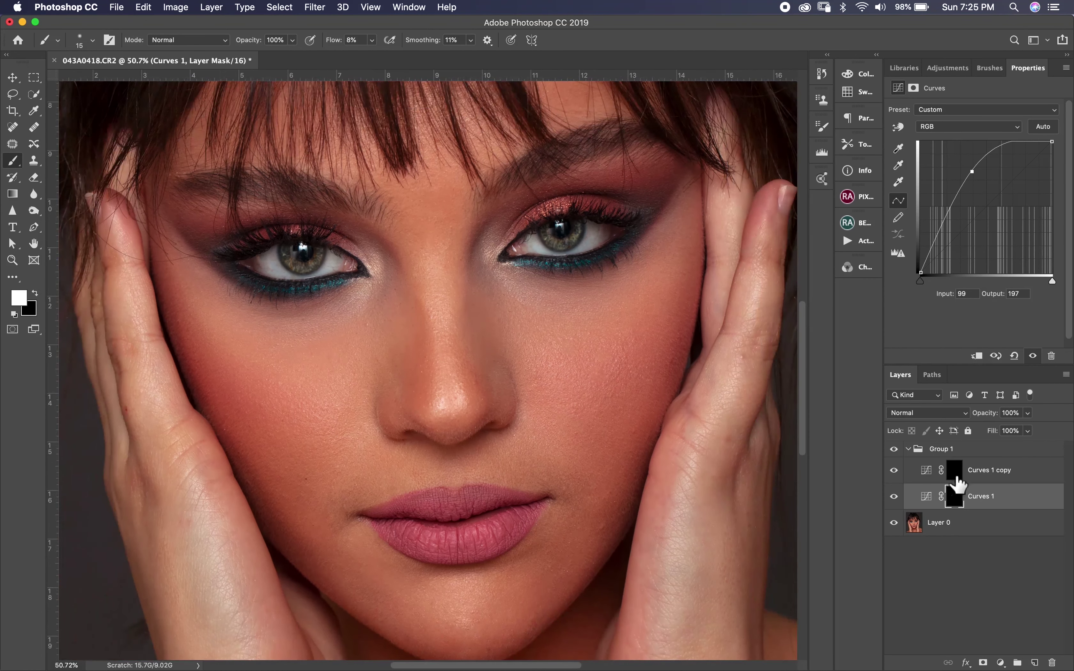
Step: Add a Solid Color fill layer above the darkening Curves layer in light blue #87b4d1
click(954, 470)
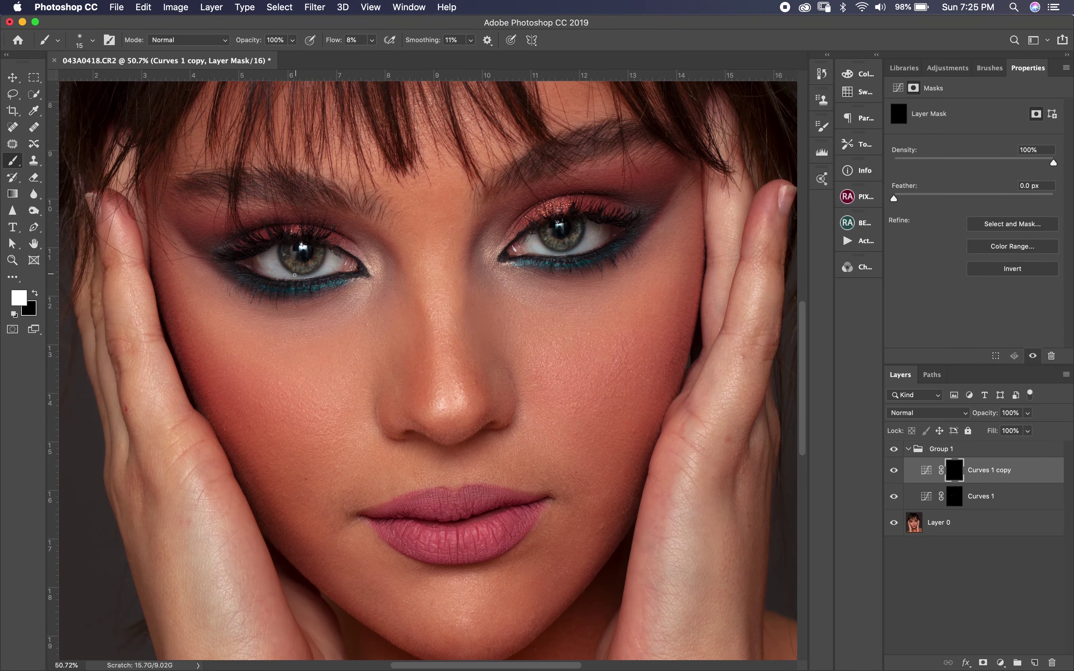
scroll(281, 263, down, 5)
scroll(373, 266, up, 3)
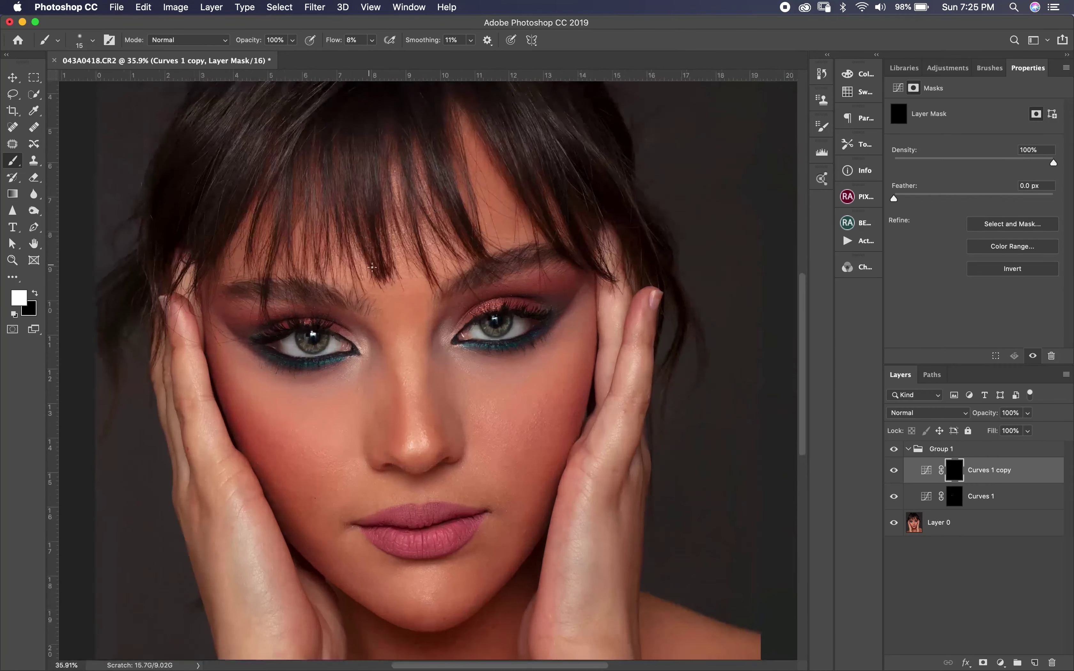
scroll(355, 342, up, 8)
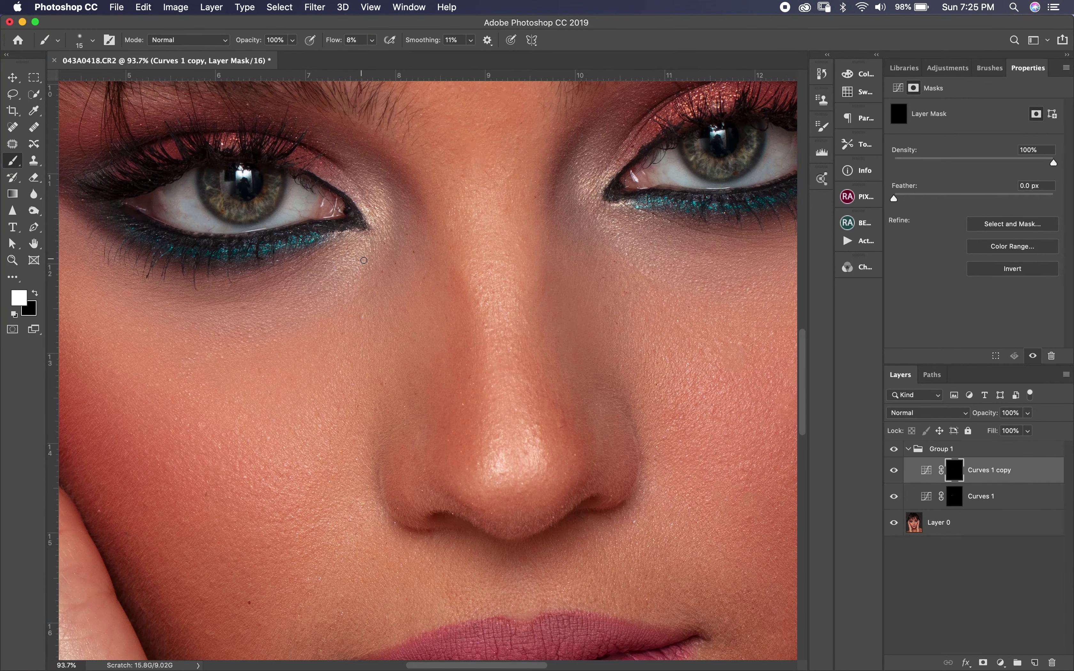
scroll(364, 260, down, 5)
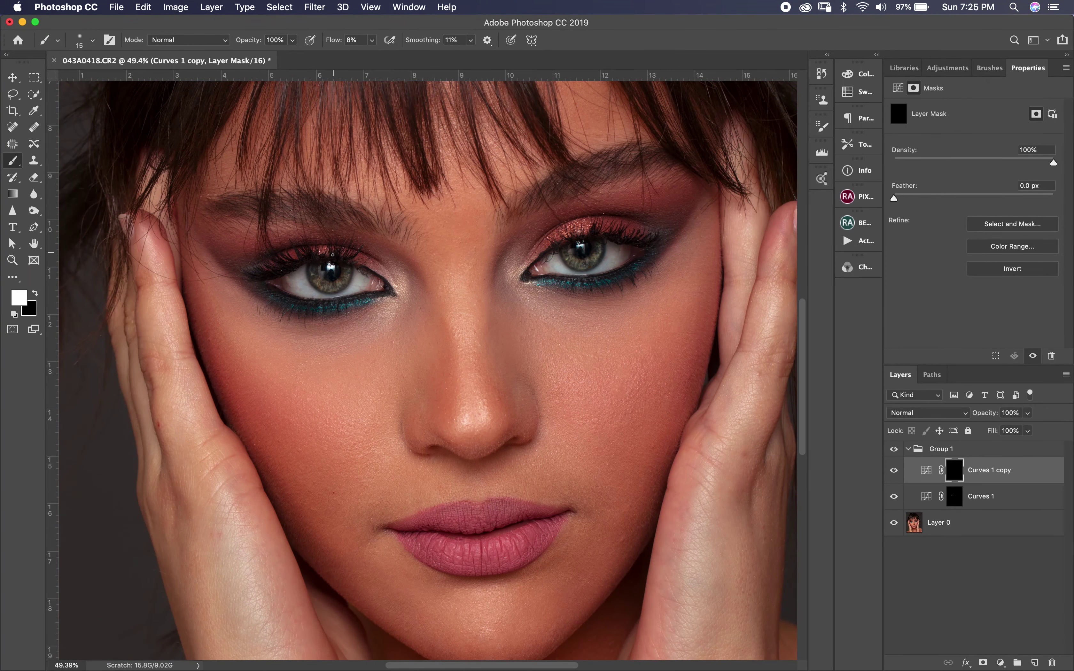
click(1001, 663)
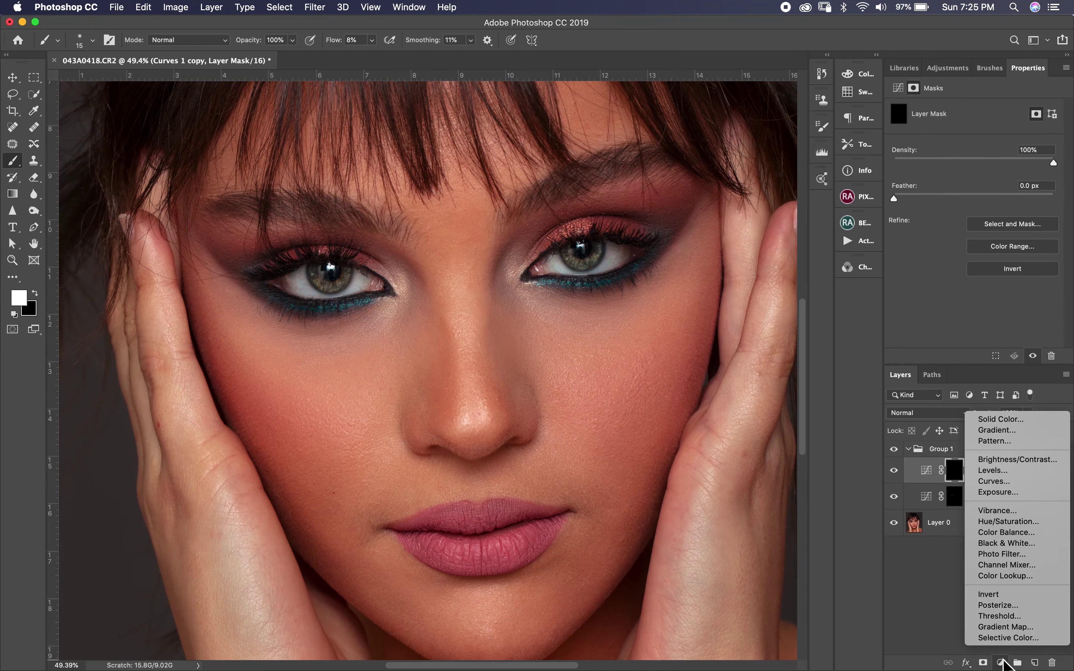
click(1005, 417)
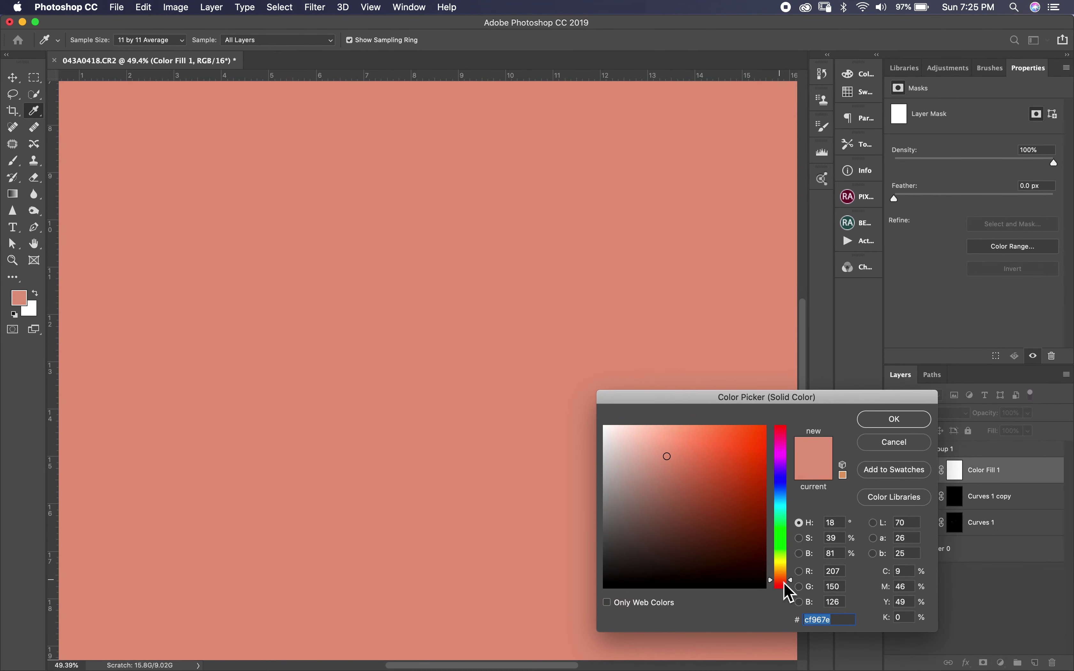
drag(786, 580, 792, 497)
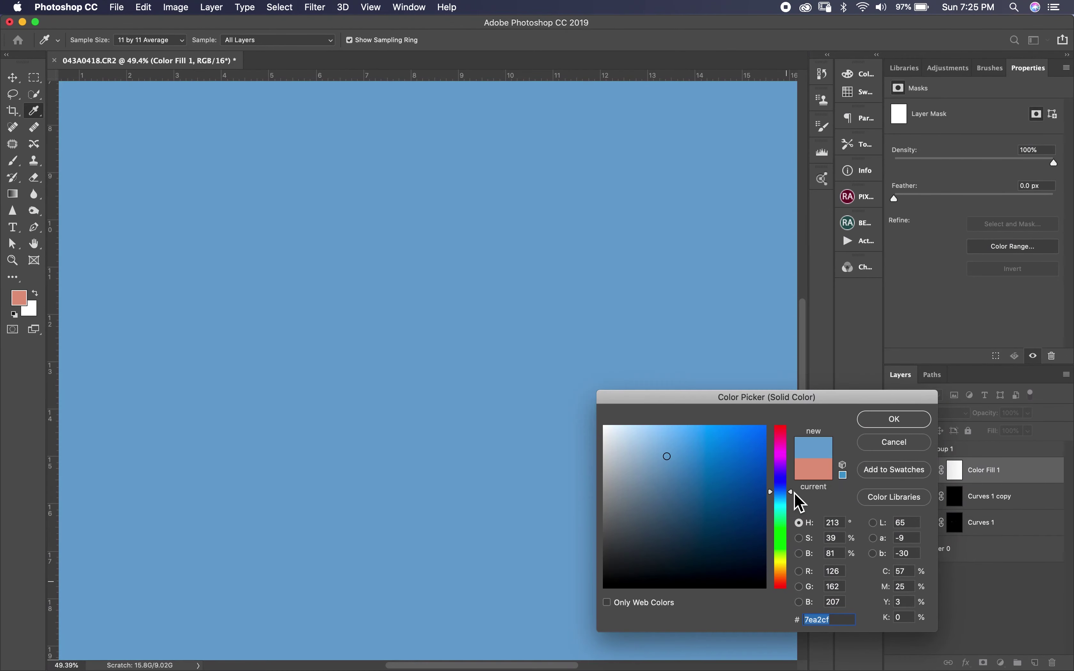
click(662, 454)
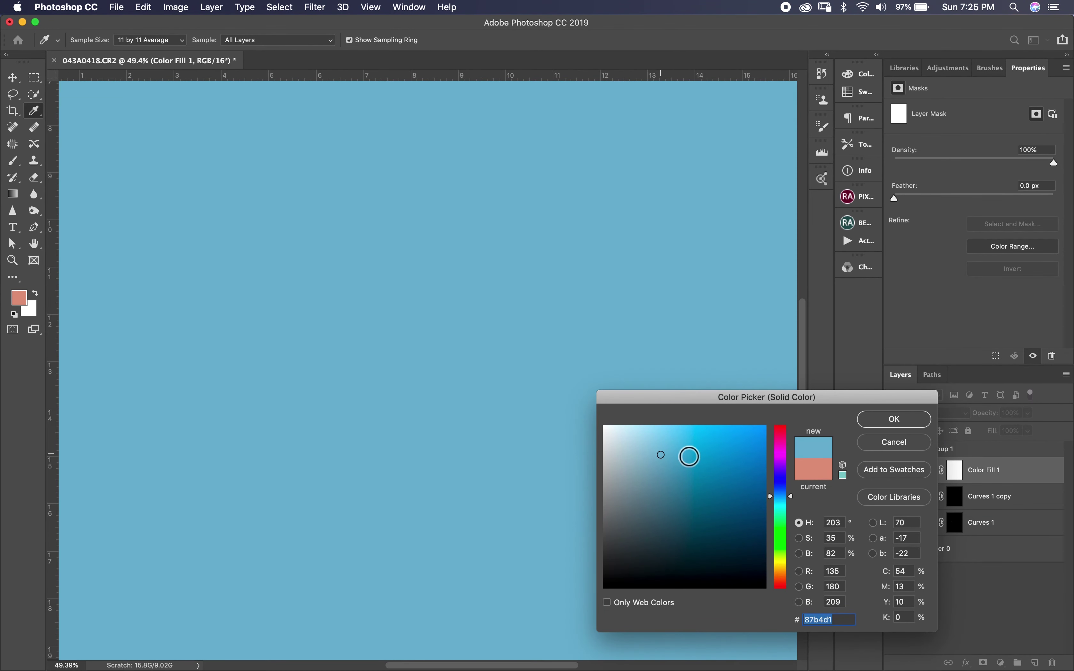
click(876, 424)
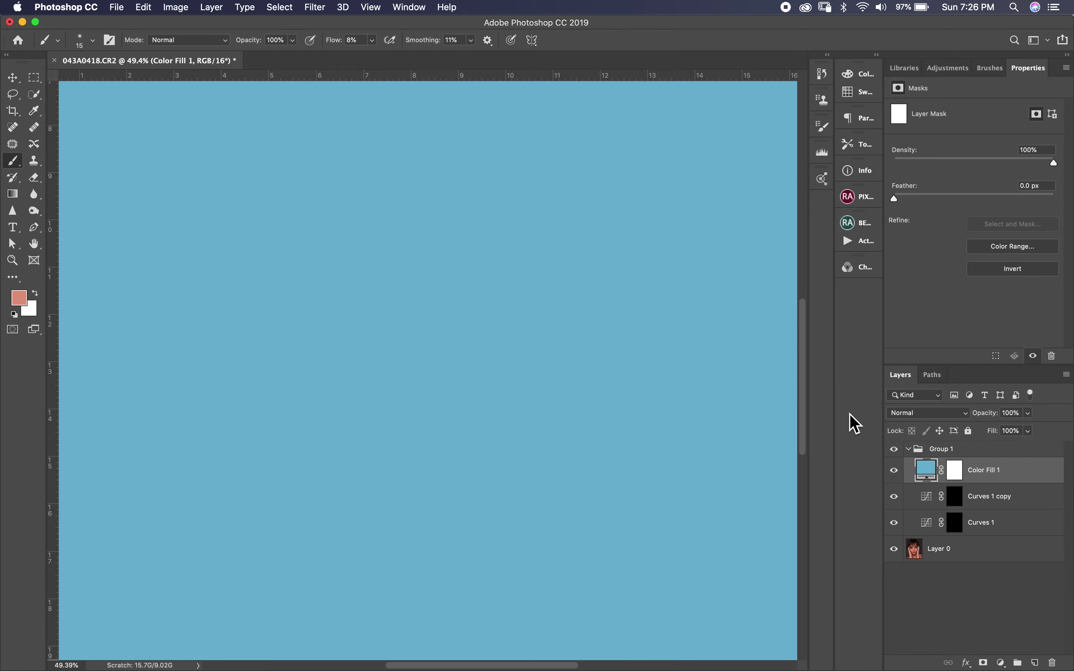
Step: Set the blue fill layer's blend mode to Soft Light and invert its layer mask to black
click(955, 469)
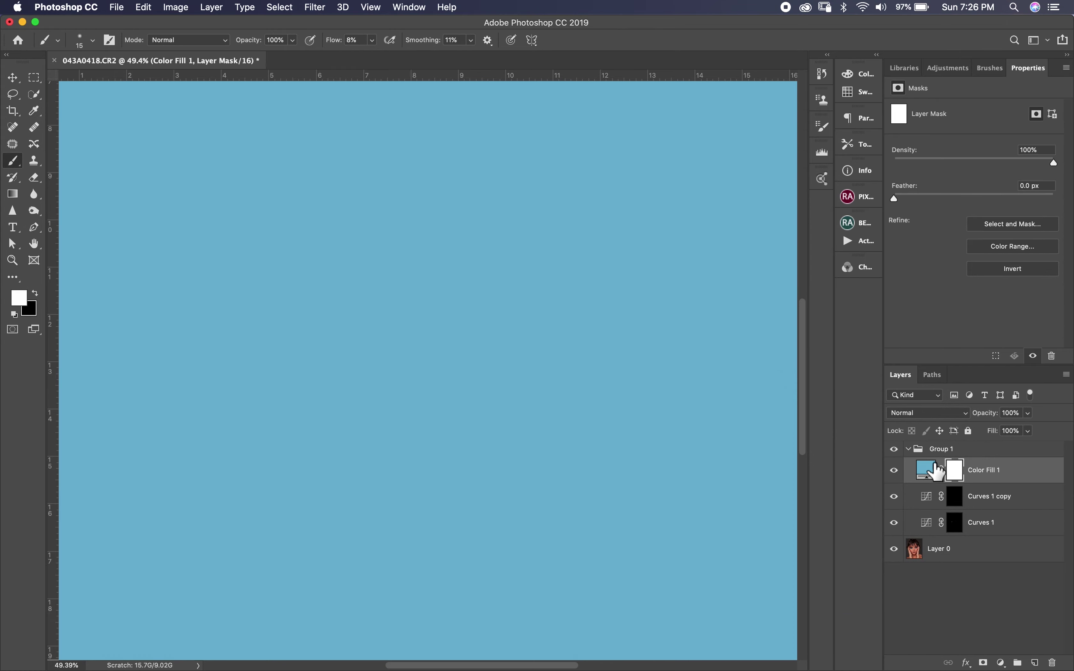
click(927, 470)
click(930, 413)
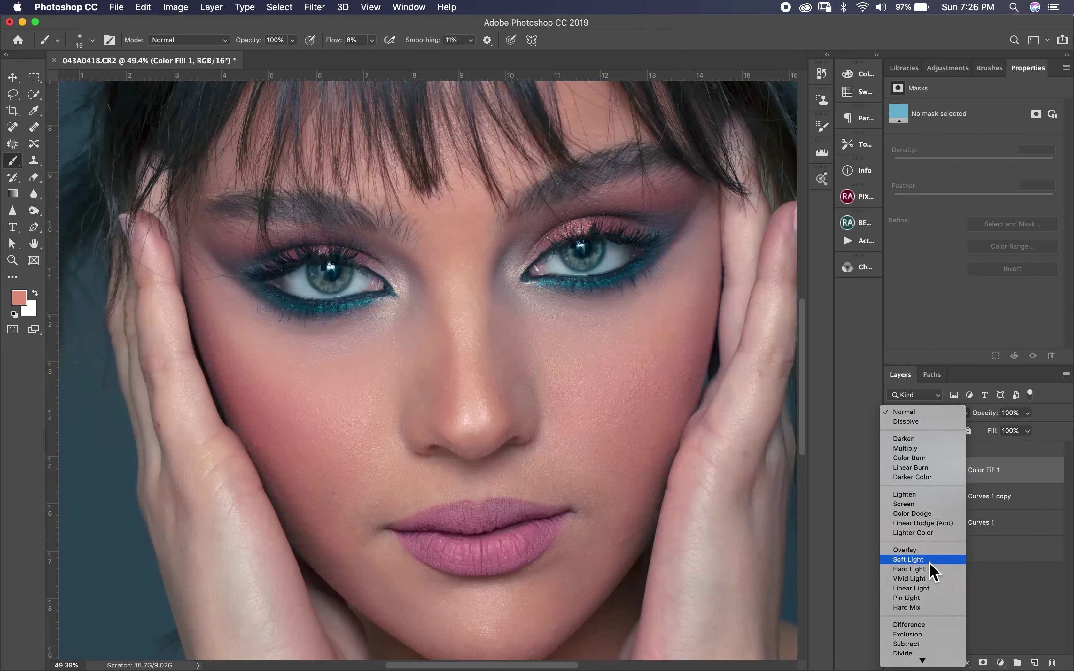
click(930, 559)
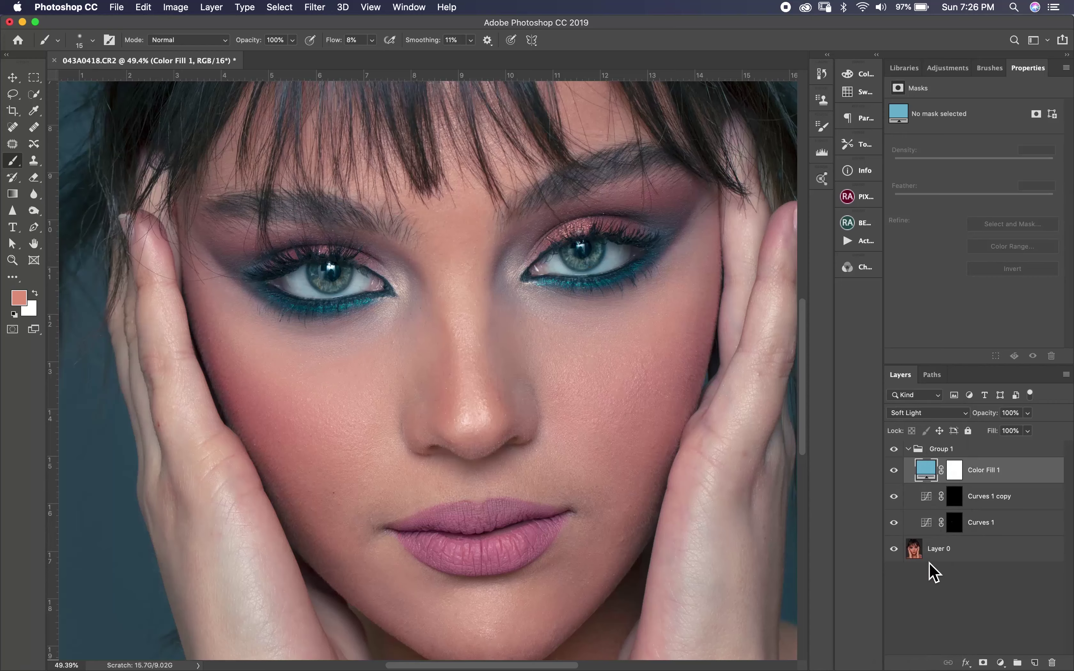
click(955, 473)
key(super+i)
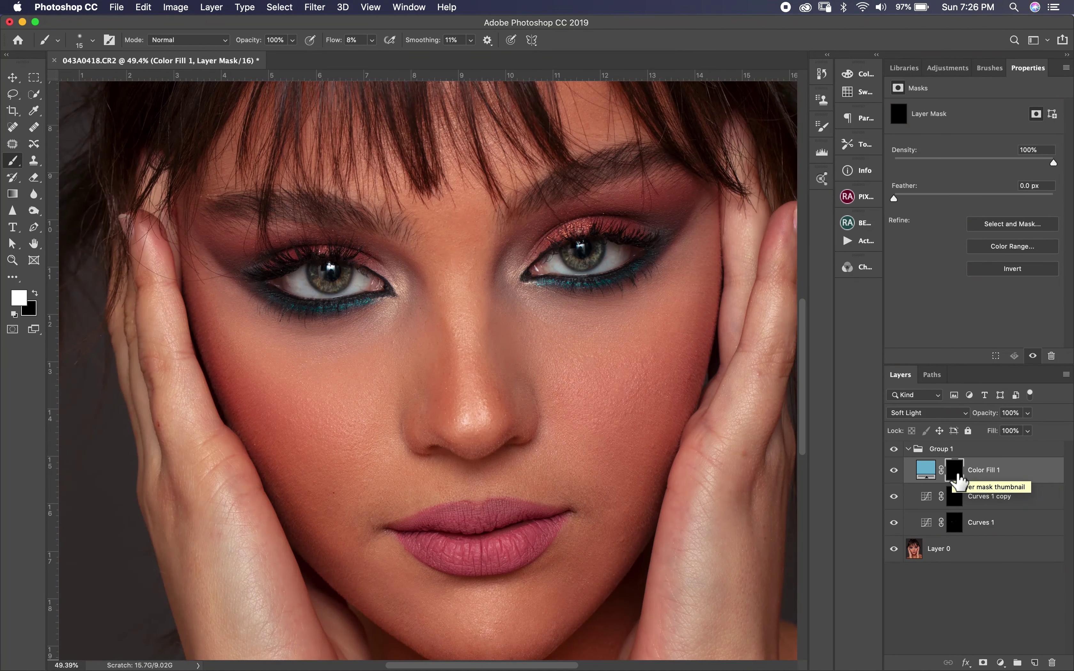
Step: Paint the blue tint onto the portrait's left iris on the fill mask with a white brush, sizes 45 and 35, at 48% flow
drag(427, 362, 673, 462)
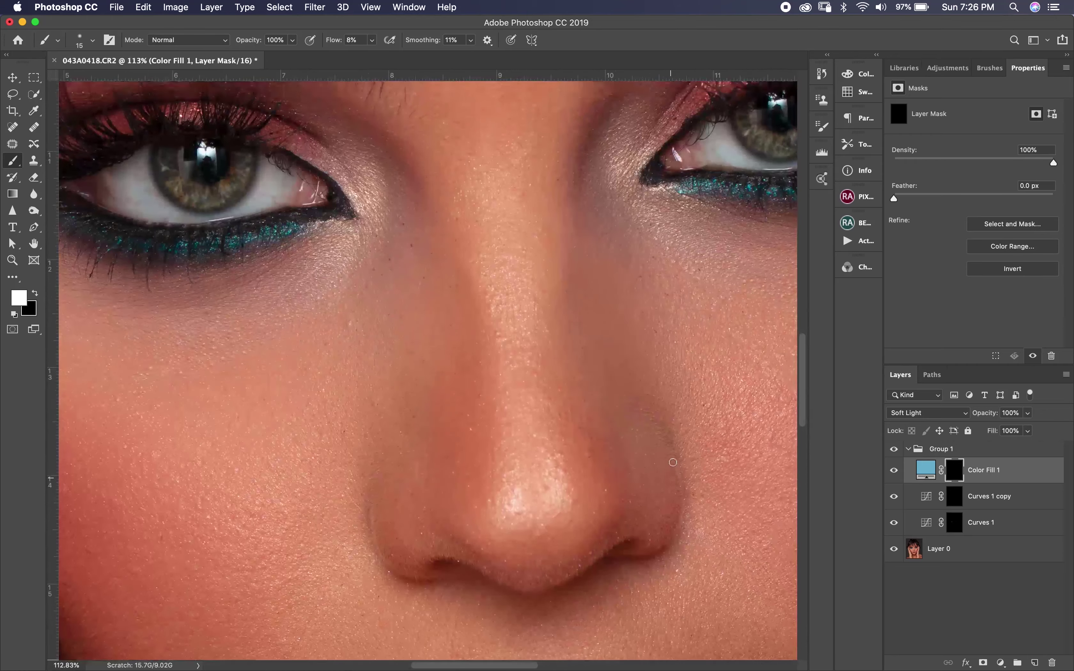
scroll(673, 462, up, 10)
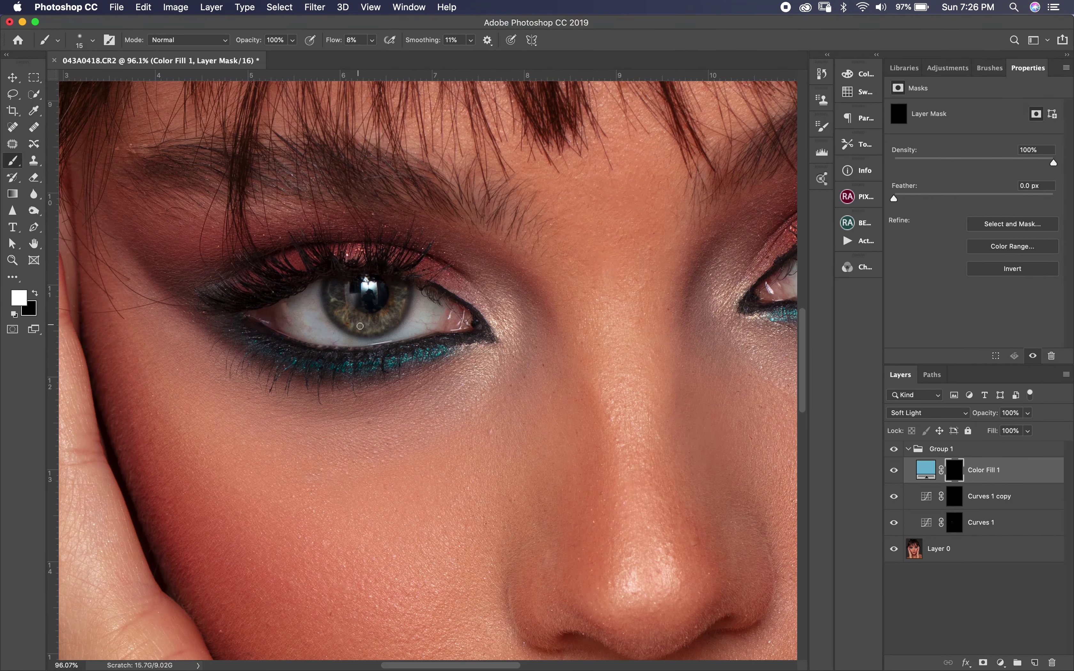
key(bracketright)
key(bracketright)
key(bracketright)
key(bracketright)
key(bracketright)
click(372, 40)
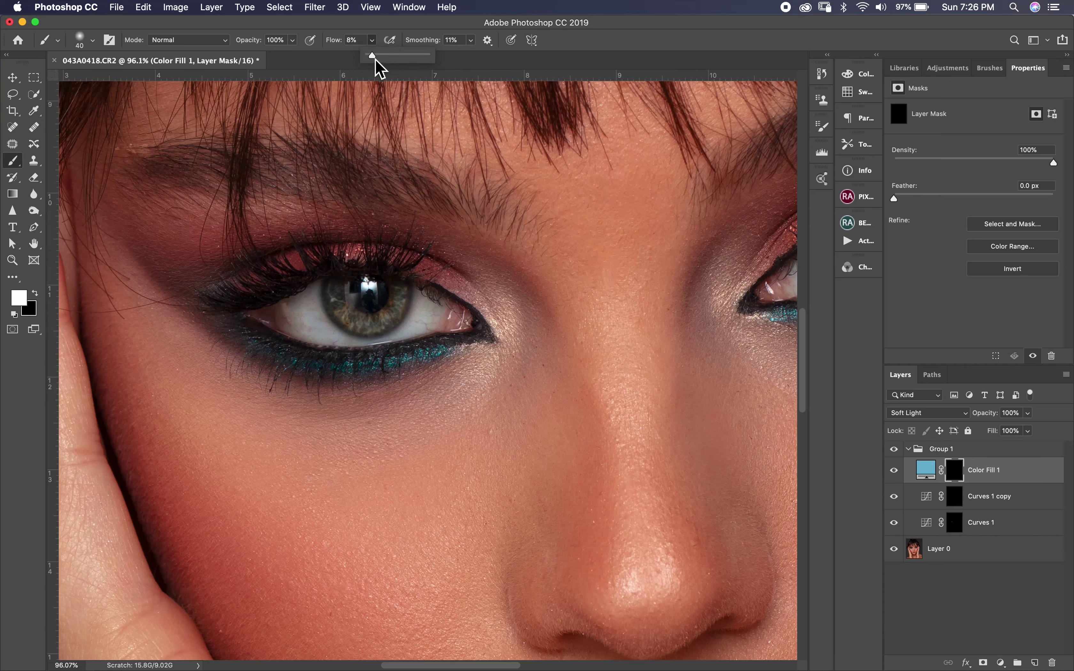
drag(373, 56, 400, 56)
key(bracketright)
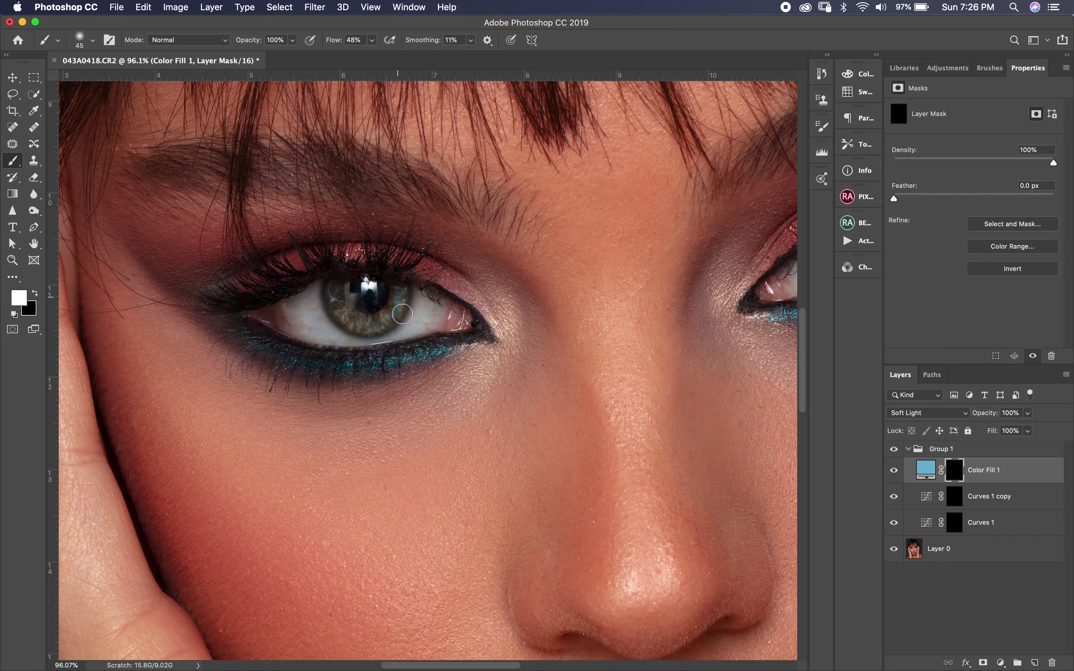
mouse_move(402, 314)
mouse_down()
mouse_move(353, 324)
mouse_move(337, 294)
mouse_move(358, 332)
mouse_move(338, 314)
mouse_move(337, 303)
mouse_move(369, 334)
mouse_move(399, 320)
mouse_move(407, 294)
mouse_move(403, 316)
mouse_move(379, 331)
mouse_move(403, 299)
mouse_move(372, 324)
mouse_move(353, 312)
mouse_move(351, 290)
mouse_up()
key(bracketleft)
key(bracketleft)
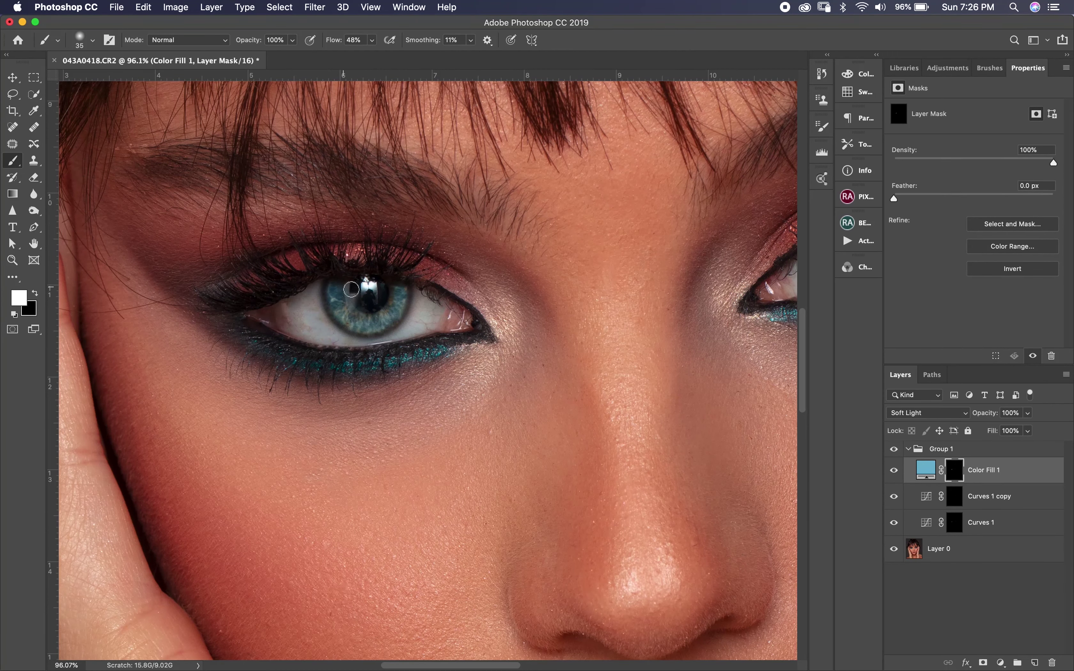
Step: Paint the blue tint onto the portrait's right iris on the fill mask and touch up the left iris
scroll(461, 271, right, 5)
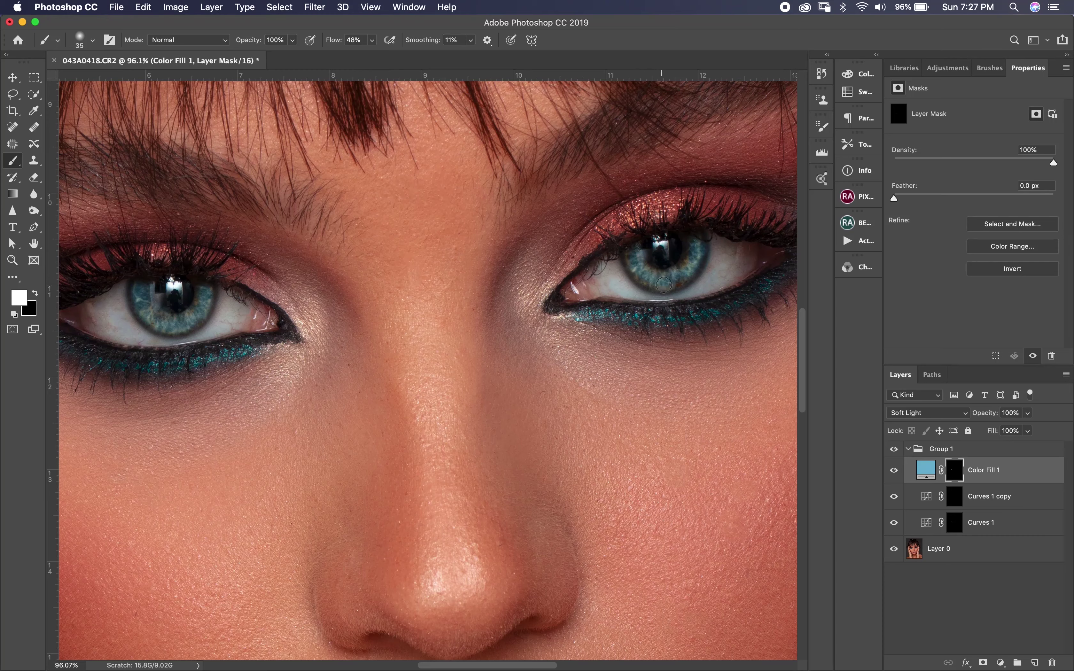
mouse_move(692, 271)
mouse_down()
mouse_move(701, 264)
mouse_move(664, 288)
mouse_move(631, 267)
mouse_up()
mouse_move(204, 310)
mouse_down()
mouse_move(199, 320)
mouse_move(148, 311)
mouse_up()
scroll(729, 364, down, 1)
scroll(728, 364, down, 2)
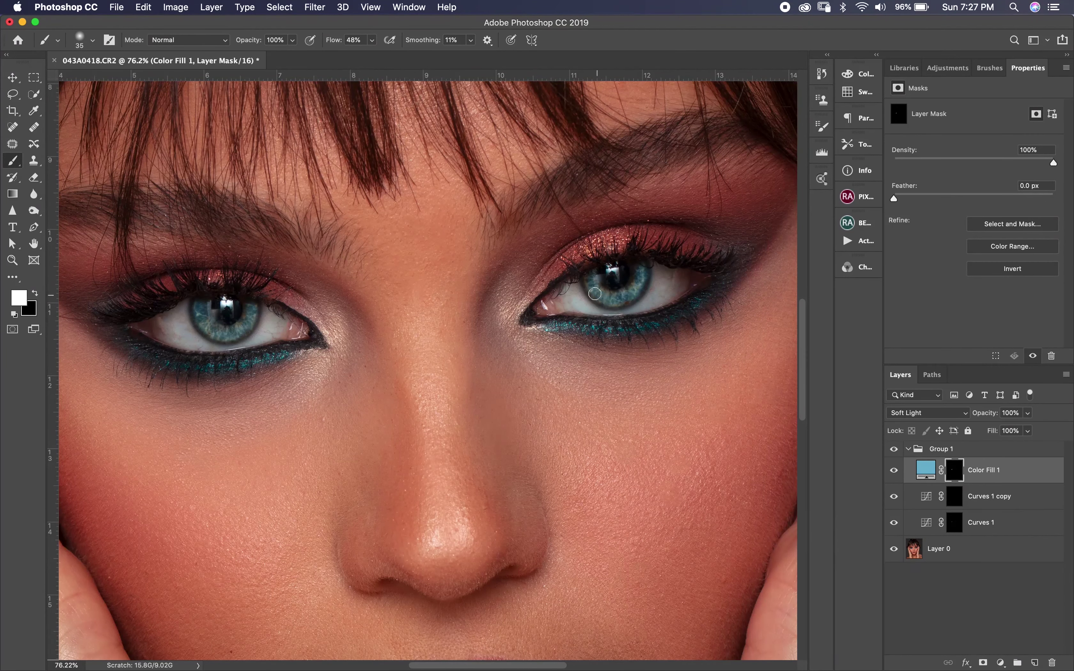
scroll(574, 318, down, 3)
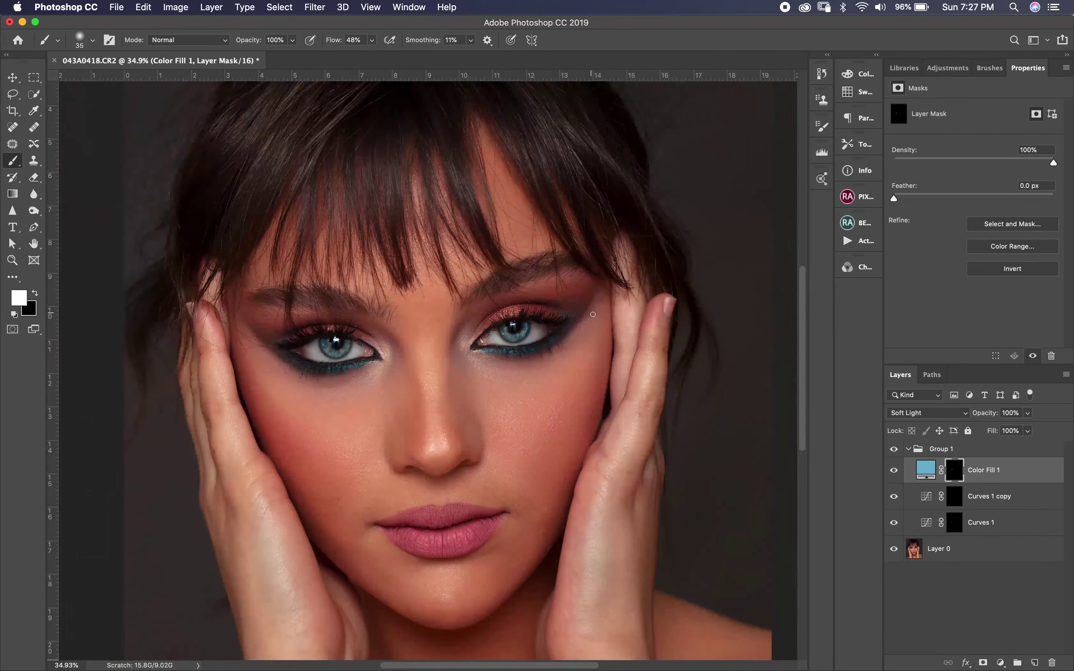
Step: Refine the tint along the edges of both irises on the fill mask with a white brush, size 20
scroll(594, 317, up, 8)
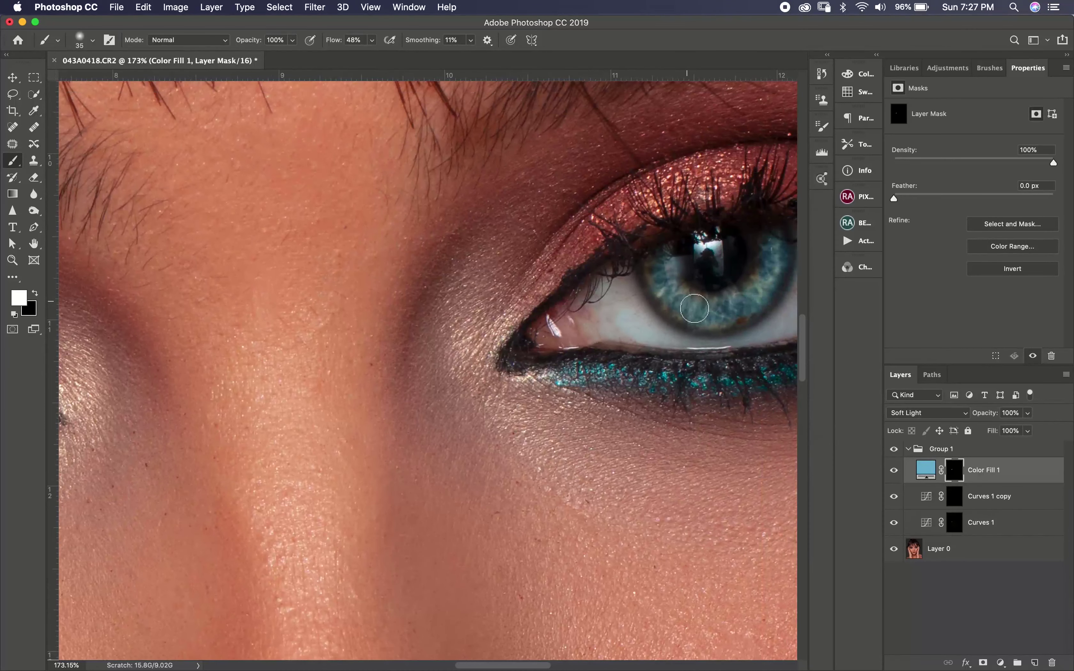
key(bracketleft)
key(bracketleft)
scroll(698, 284, right, 5)
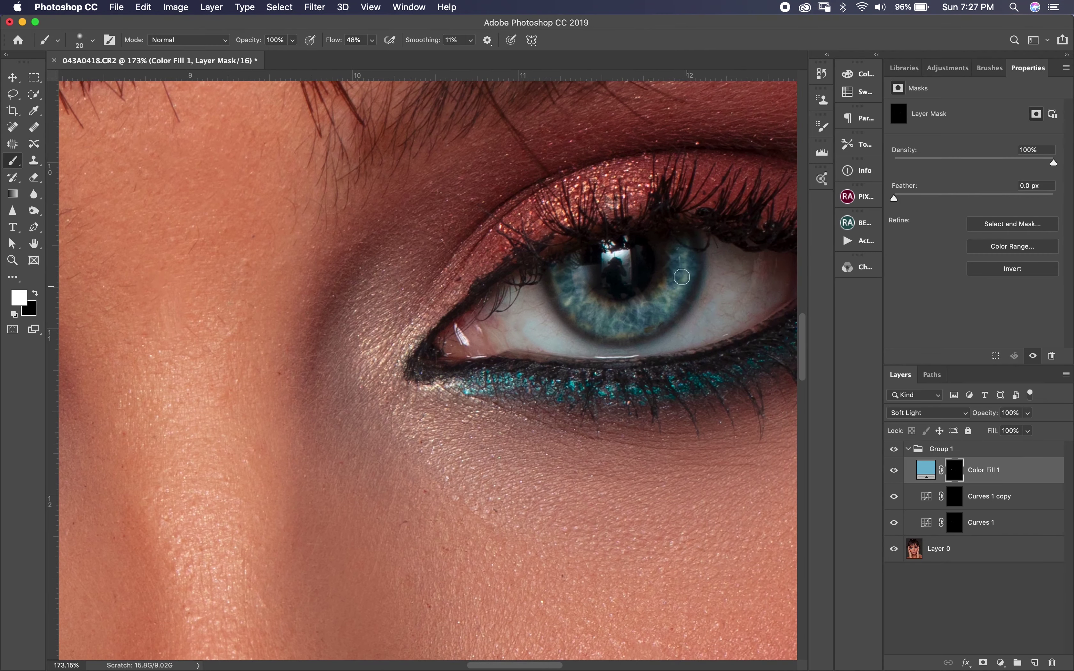
scroll(447, 335, left, 10)
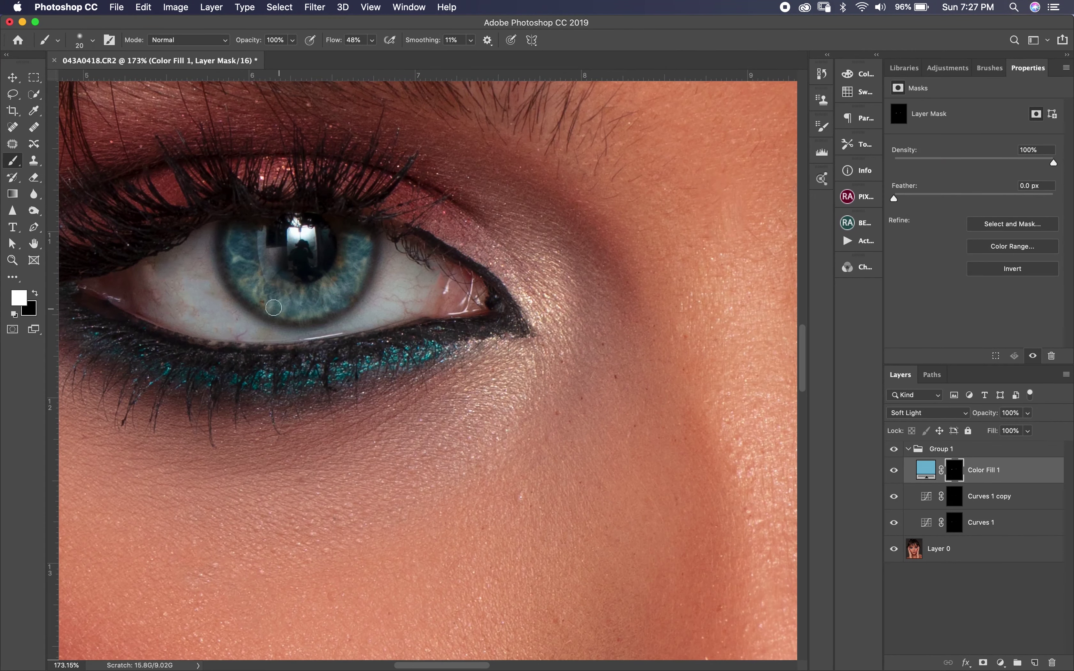
Step: Compare the eyes with and without the blue tint by toggling the visibility of Color Fill 1
key(super+0)
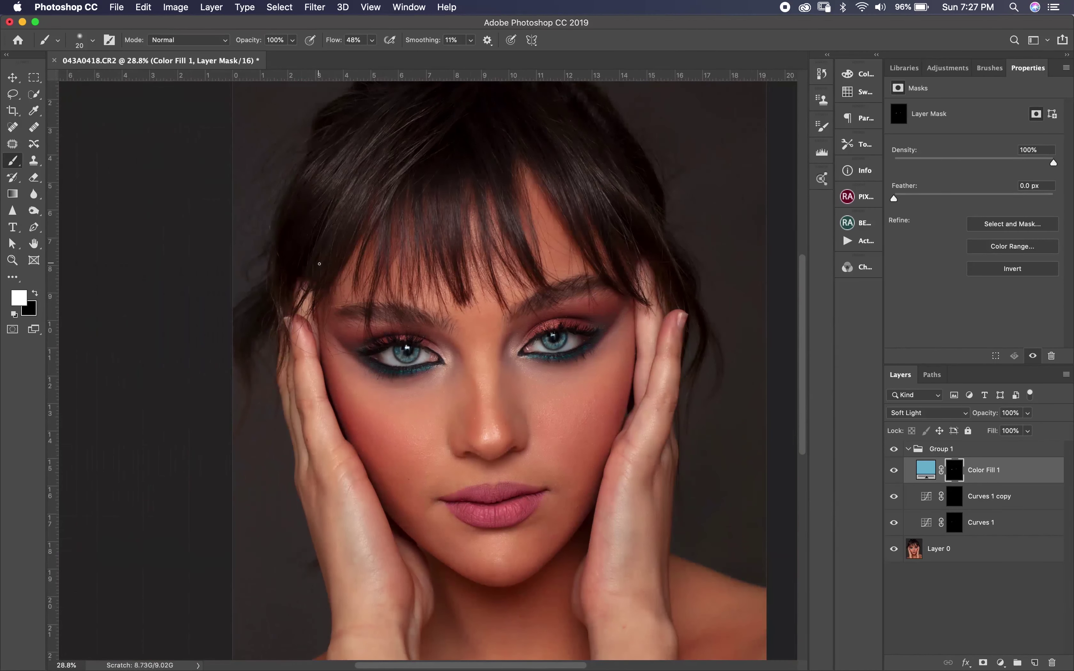
scroll(323, 266, up, 2)
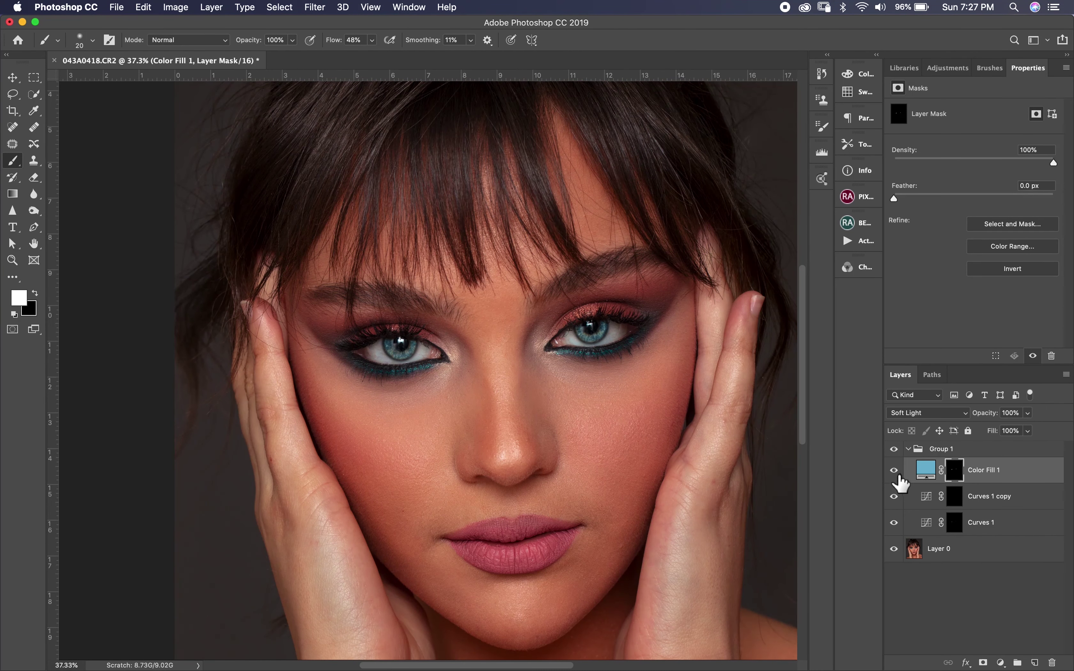
click(894, 471)
click(895, 471)
click(894, 471)
click(894, 470)
Step: Change the colour of Color Fill 1 to muted green #6e9d86
click(927, 470)
double_click(928, 470)
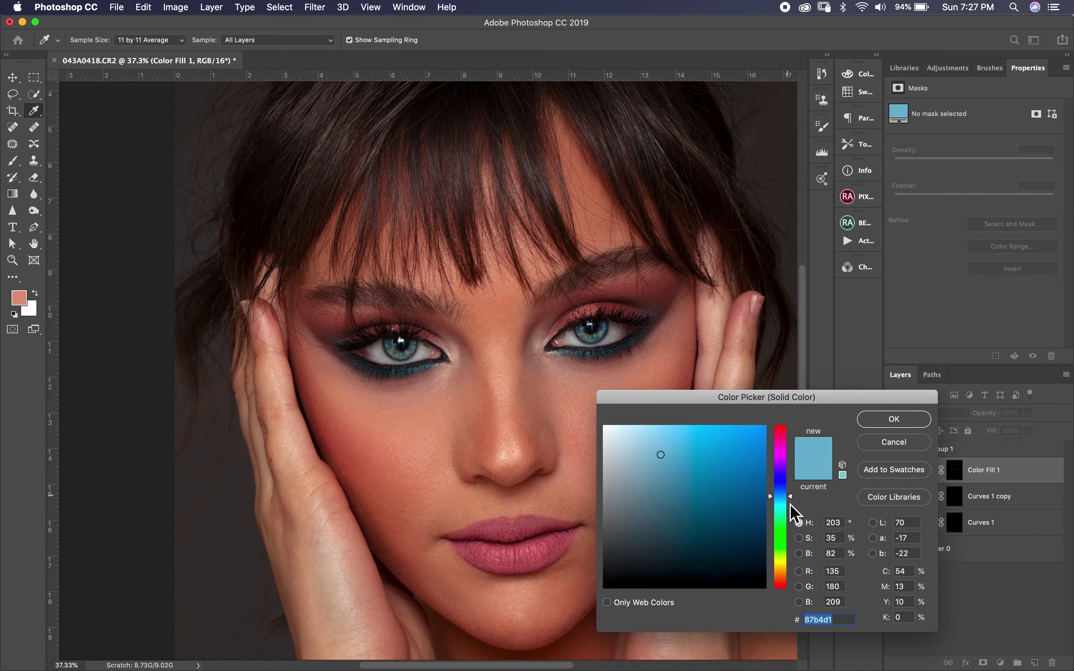
mouse_move(792, 506)
mouse_down()
mouse_move(792, 528)
mouse_move(791, 519)
mouse_up()
click(658, 493)
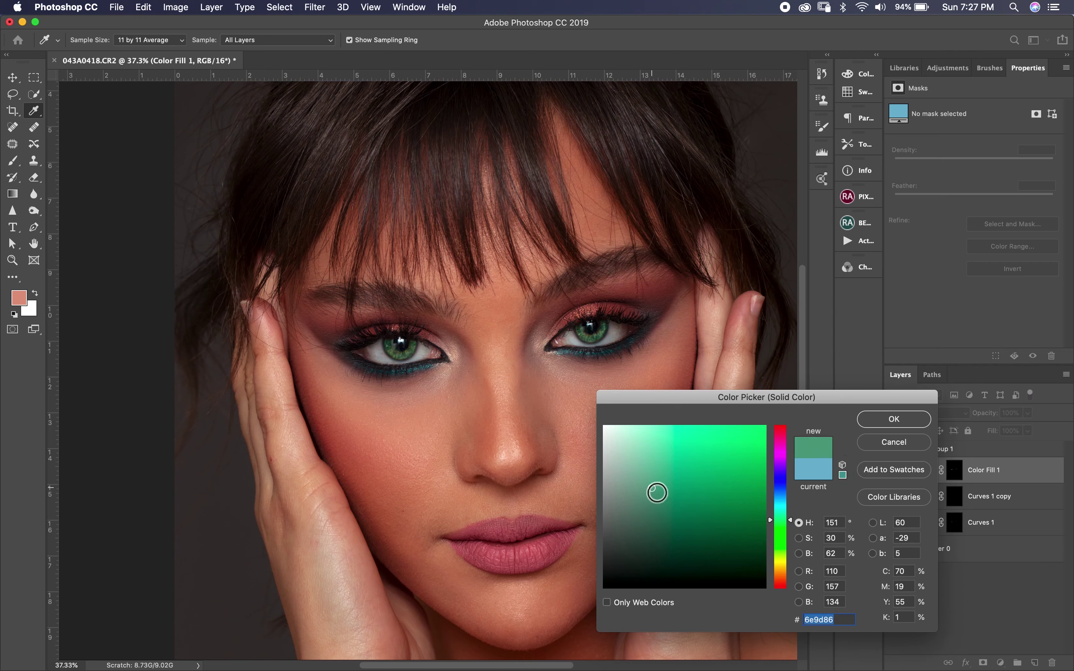
click(892, 420)
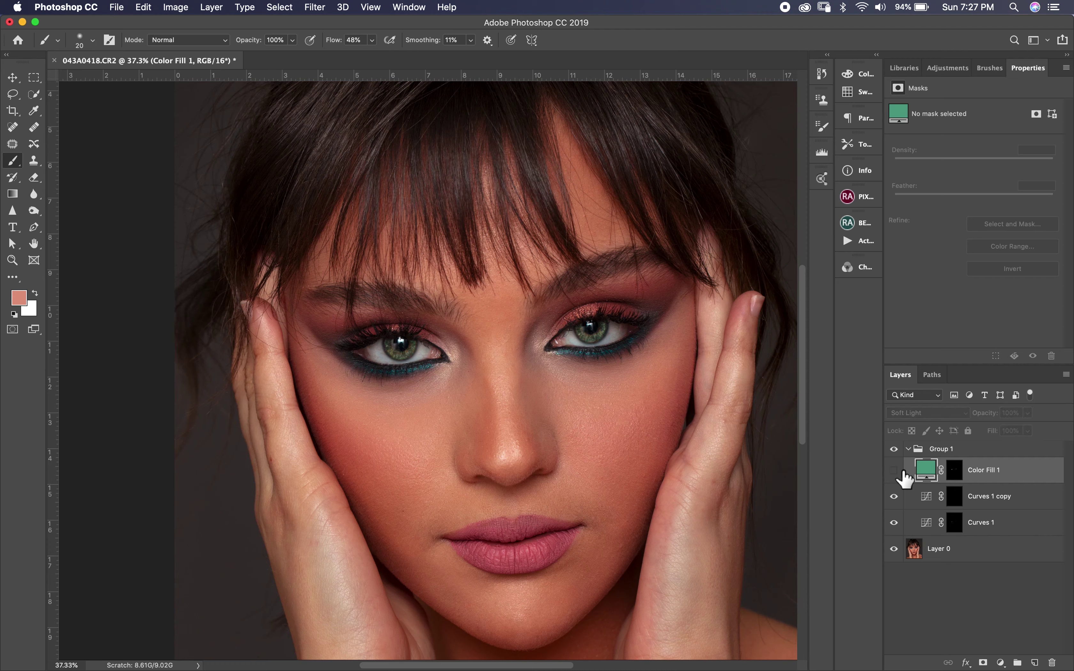
Step: Lower the opacity of Color Fill 1 to 60% and check the tint across the portrait
click(1028, 413)
drag(1030, 427, 1010, 431)
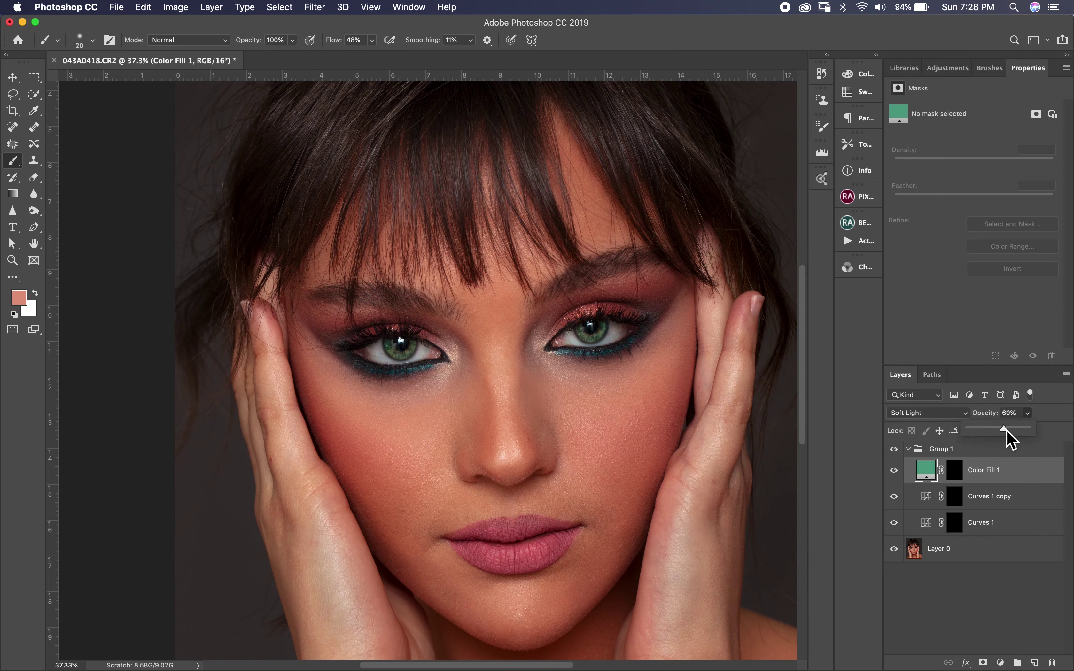
scroll(599, 527, down, 3)
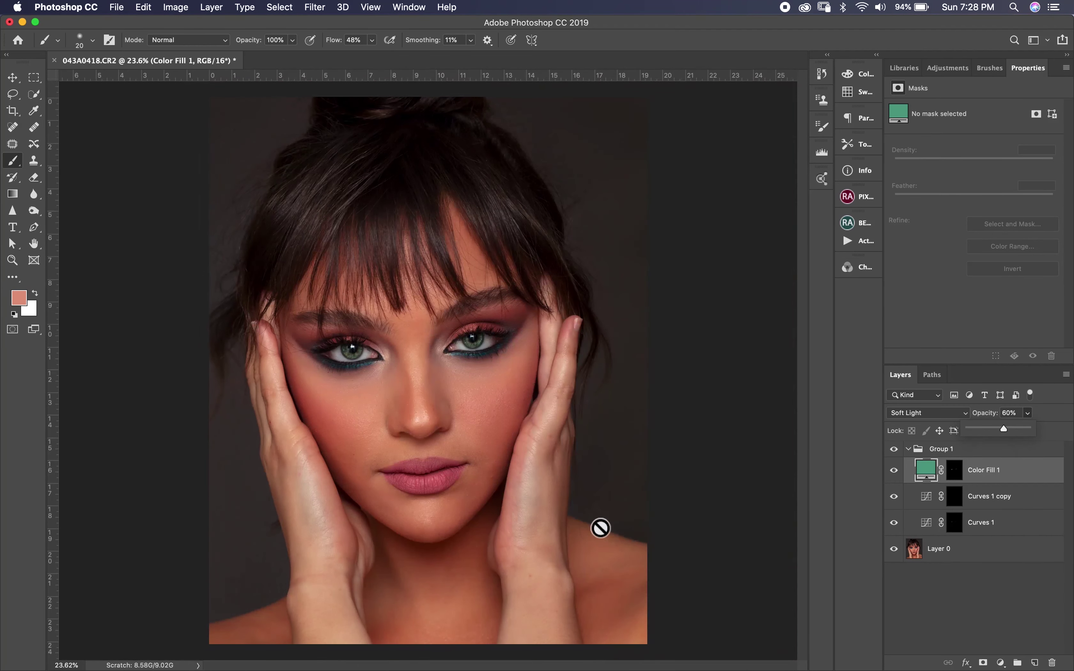
scroll(599, 528, up, 1)
click(903, 472)
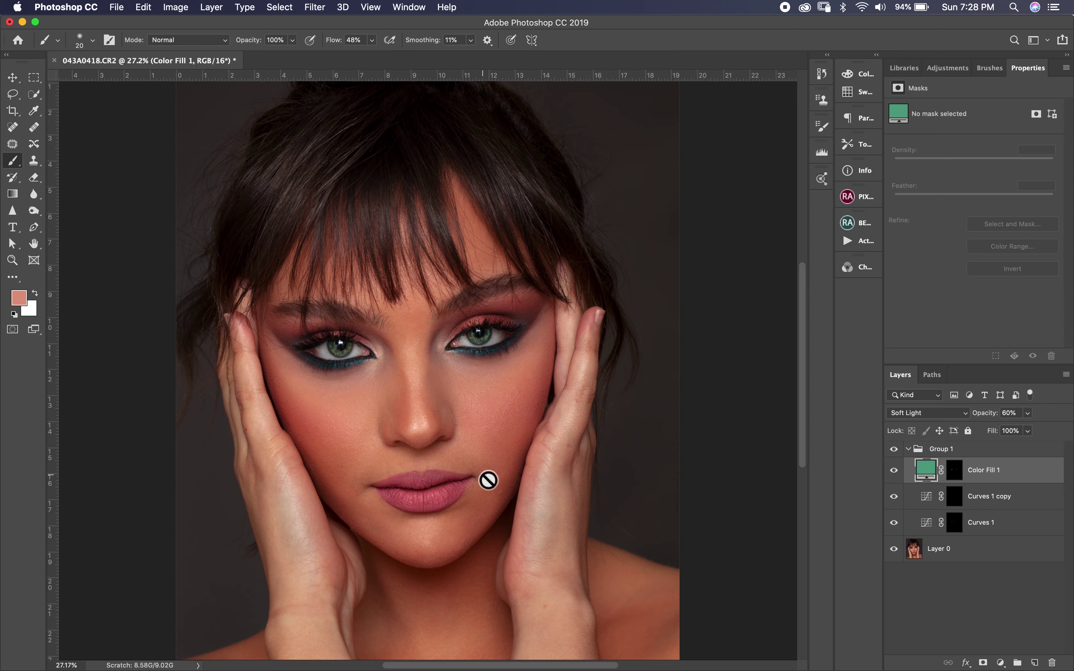
scroll(487, 479, up, 4)
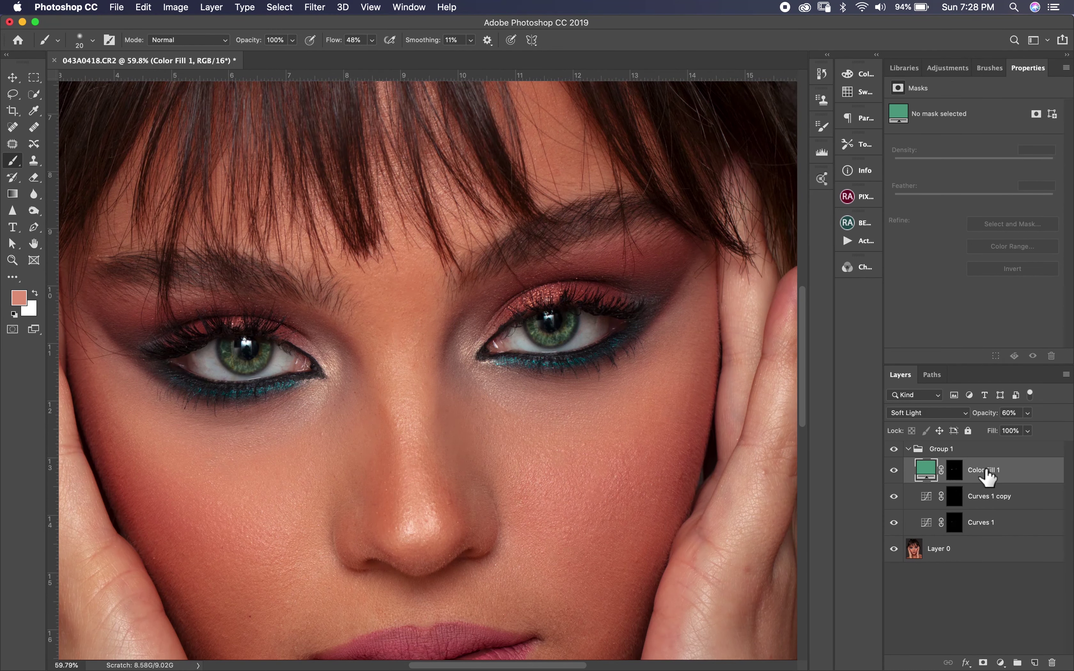
Step: Set Color Fill 1's Blend If underlying layer range to 6/27 for shadows and 219/240 for highlights
double_click(1029, 483)
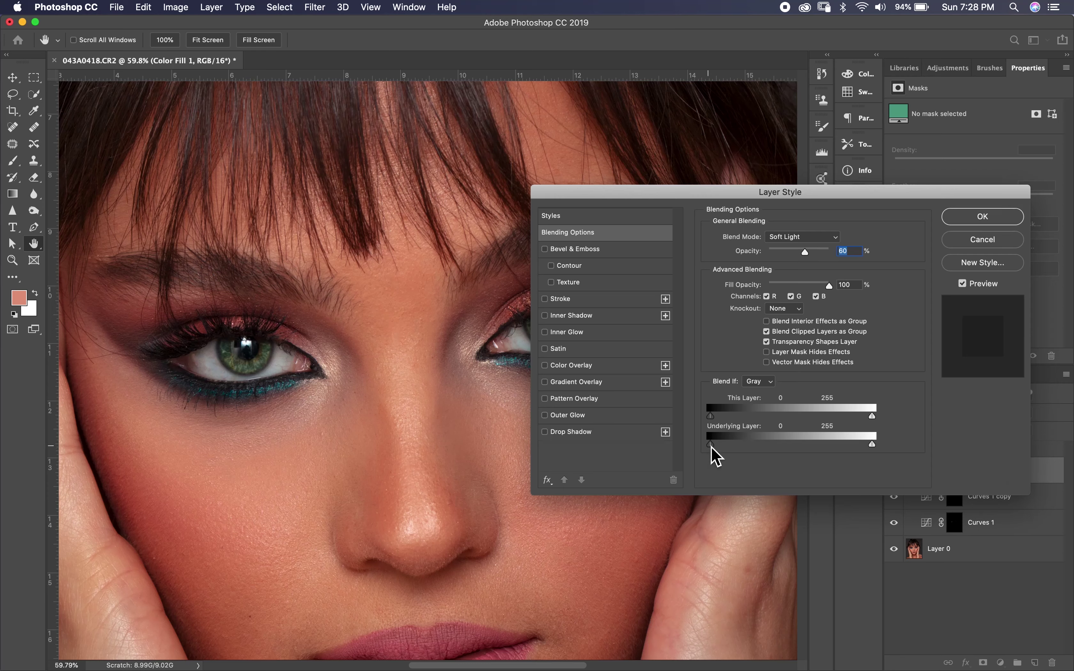
drag(723, 449, 730, 450)
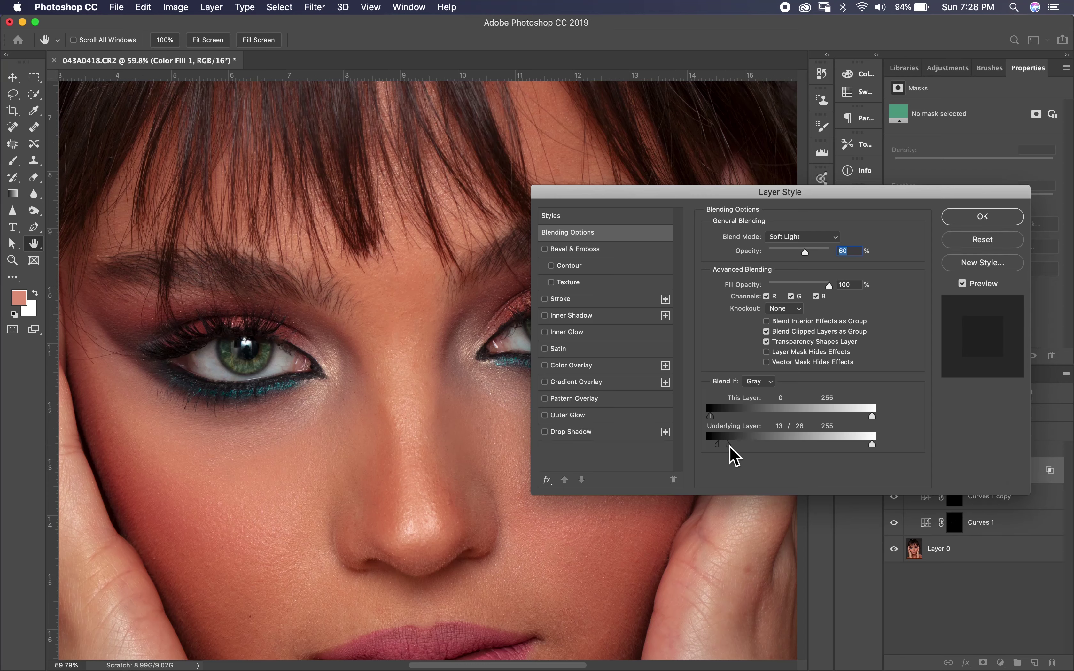
drag(872, 445, 851, 445)
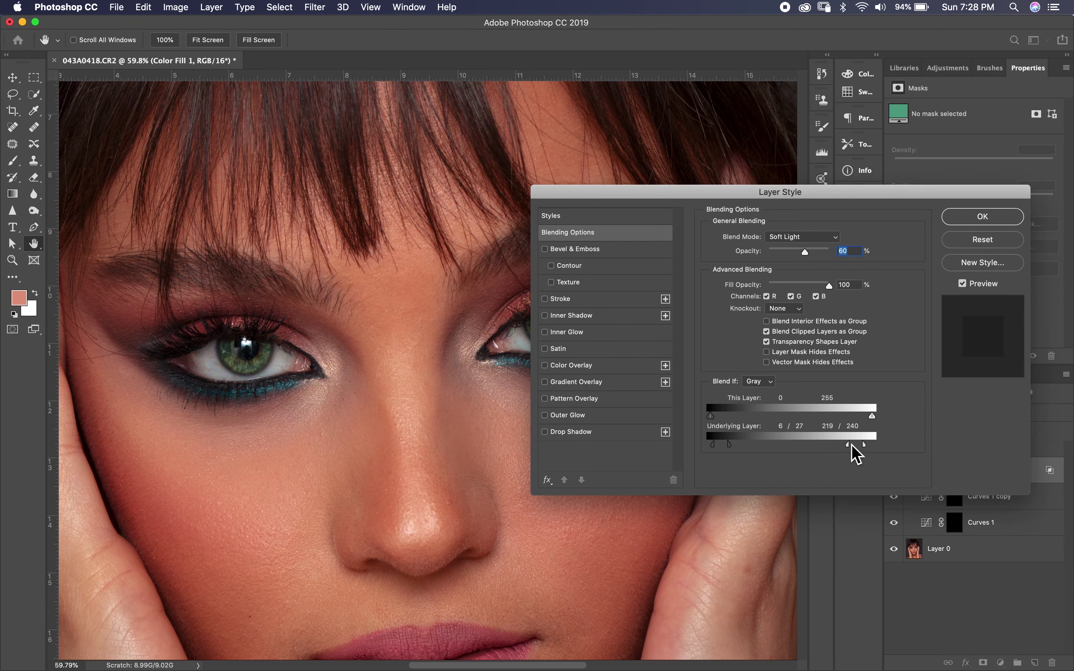
click(1016, 220)
key(b)
scroll(608, 343, up, 2)
scroll(609, 342, left, 5)
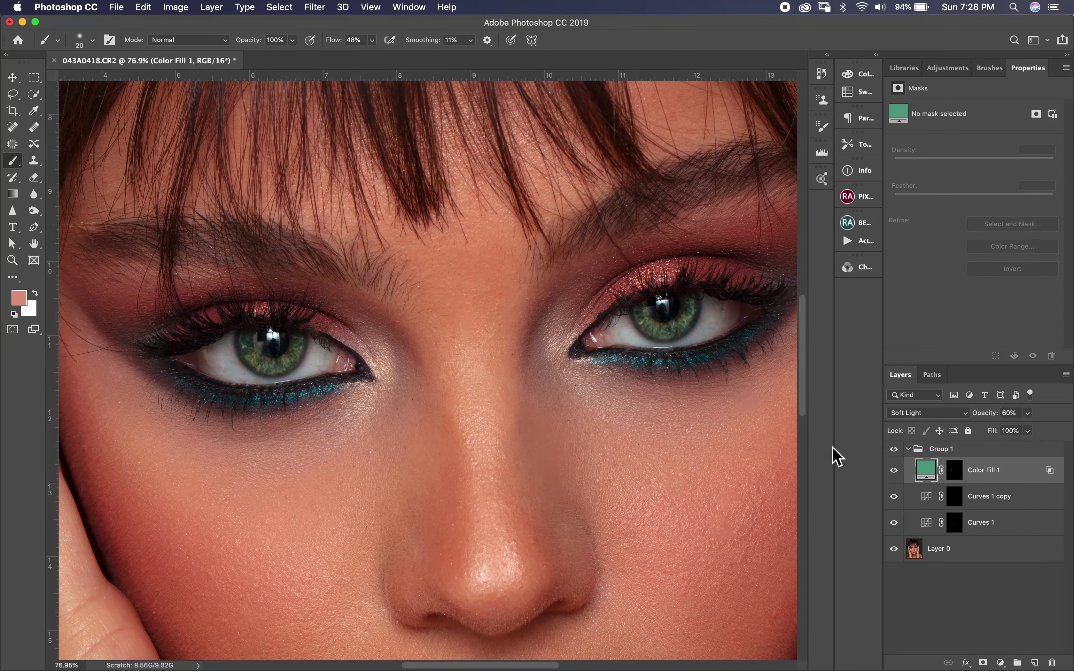
Step: Recolour Color Fill 1 to a soft light blue and check the irises on the portrait
double_click(931, 476)
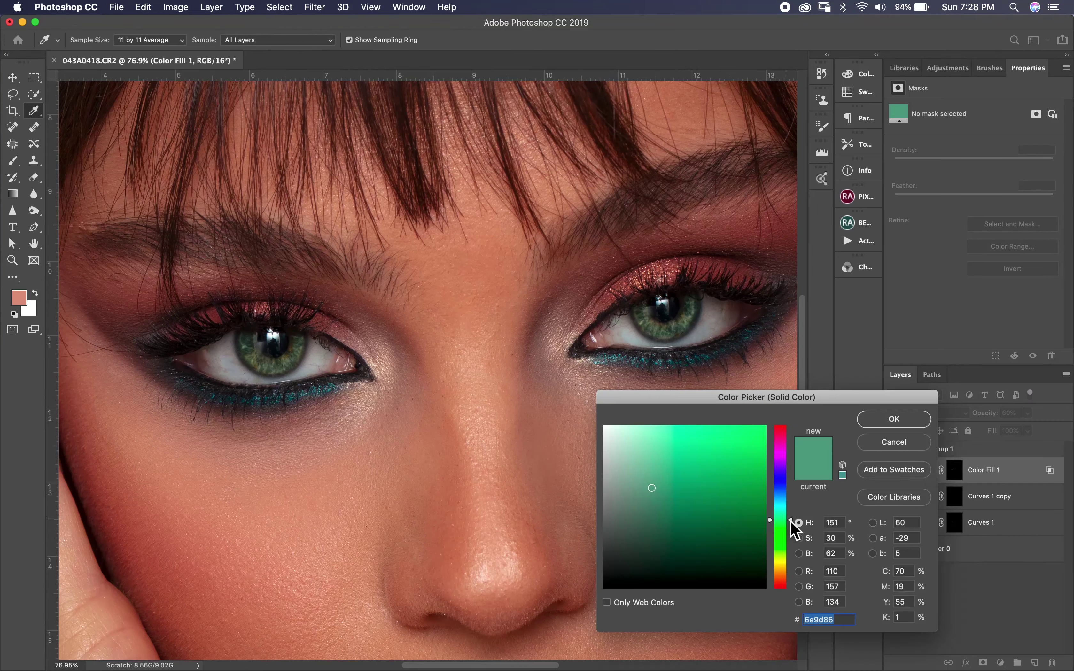
drag(794, 520, 792, 492)
mouse_move(701, 494)
mouse_down()
mouse_move(654, 475)
mouse_move(648, 453)
mouse_move(652, 470)
mouse_move(686, 452)
mouse_move(662, 456)
mouse_move(659, 467)
mouse_move(654, 457)
mouse_up()
click(894, 419)
key(b)
scroll(448, 455, up, 5)
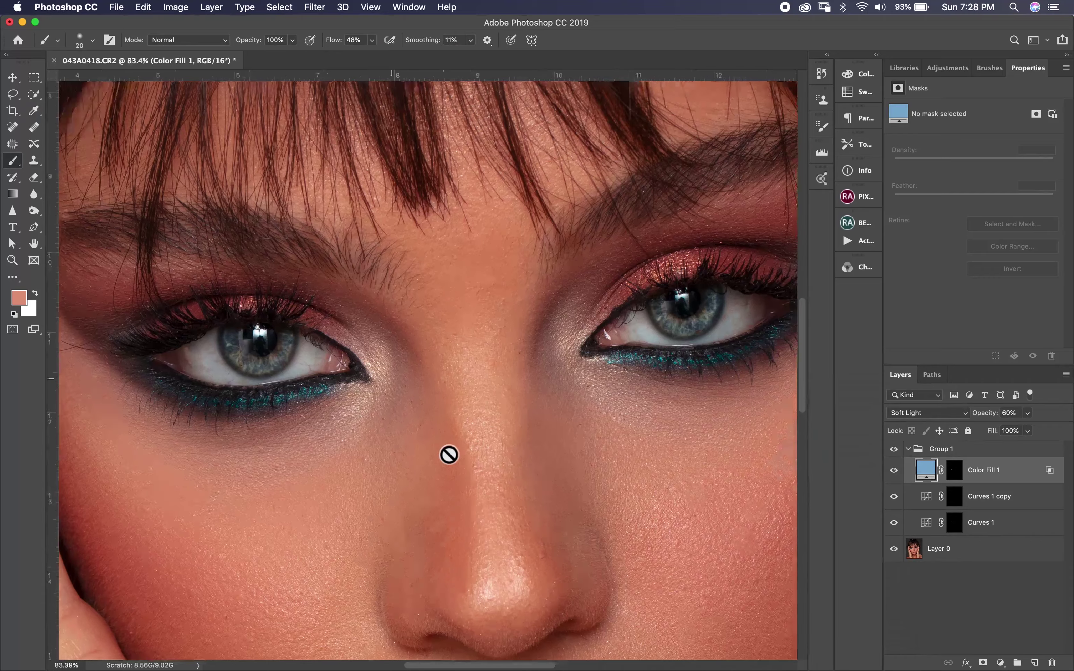
scroll(449, 454, down, 6)
scroll(448, 457, up, 2)
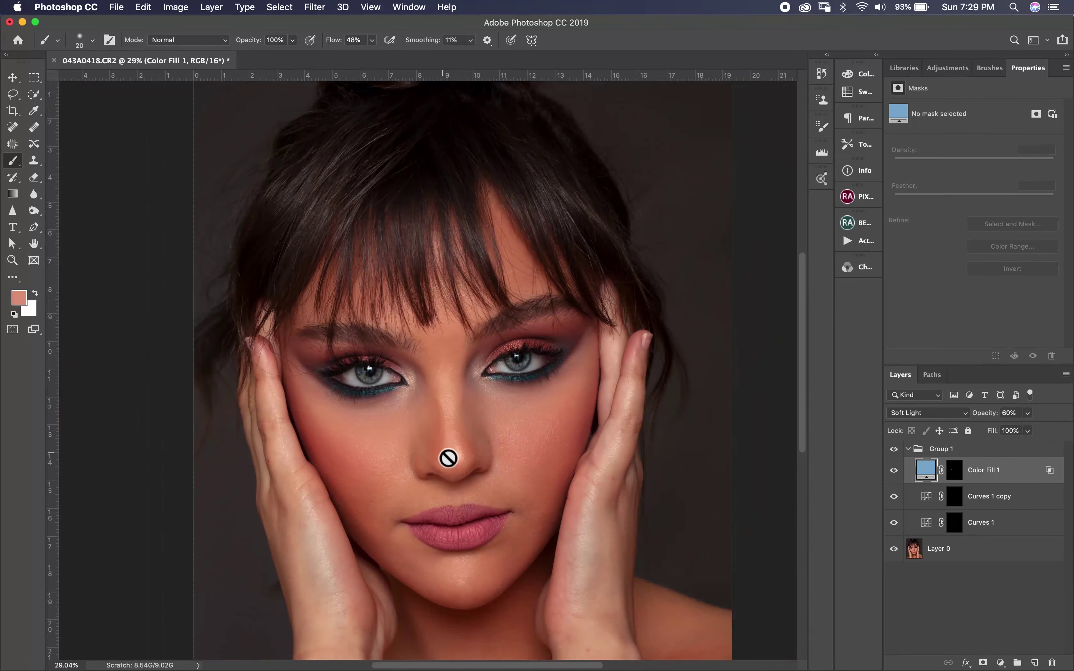
Step: Add a second Solid Color fill layer above Color Fill 1 in orange #f7b650
click(1002, 663)
click(1031, 421)
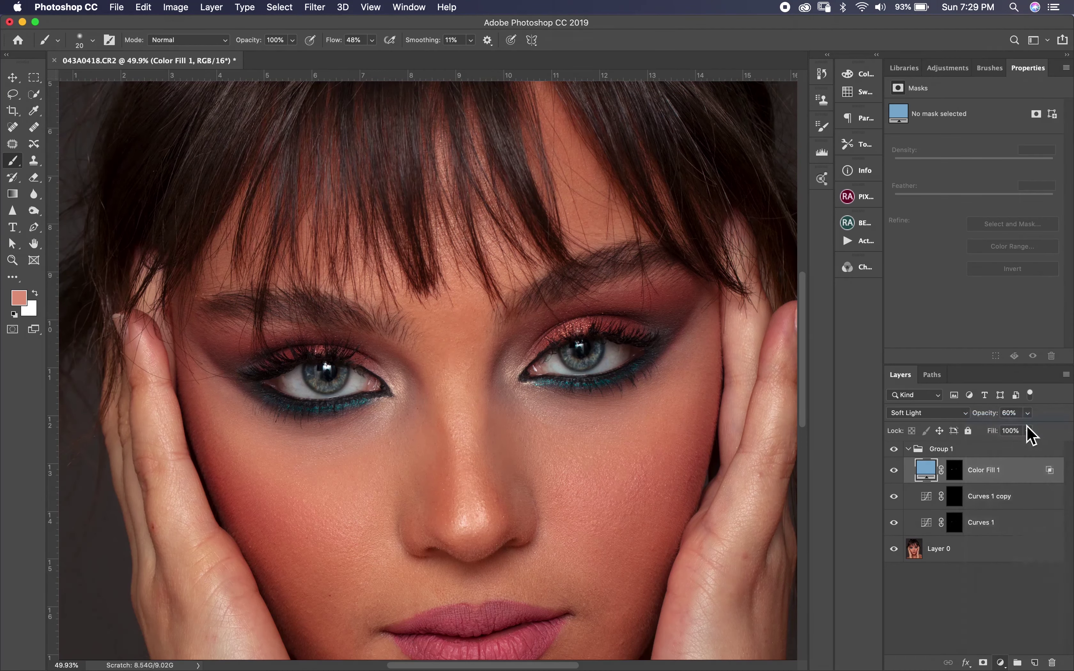
drag(793, 590, 793, 572)
click(718, 430)
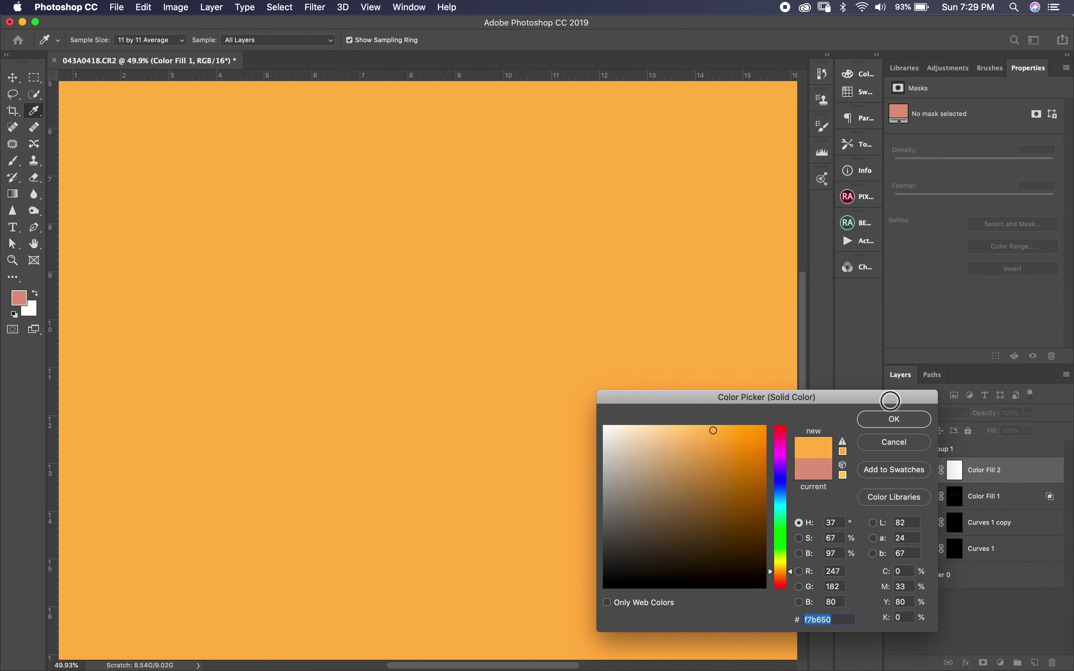
click(895, 419)
Step: Set the orange Color Fill 2 layer to Overlay and invert its layer mask to black
click(956, 470)
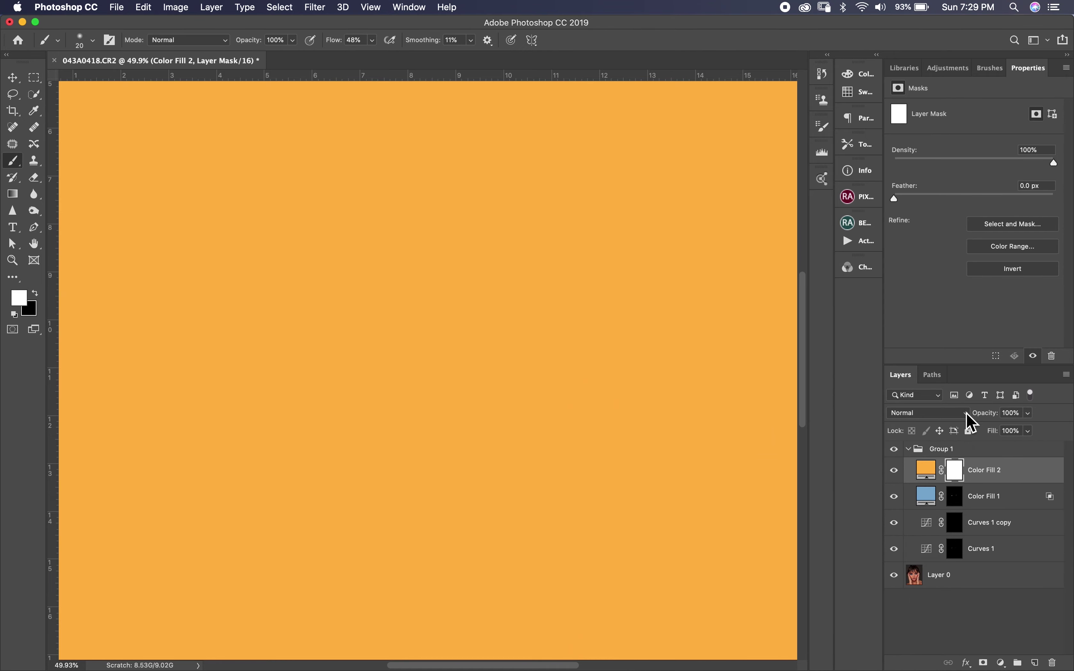
click(954, 413)
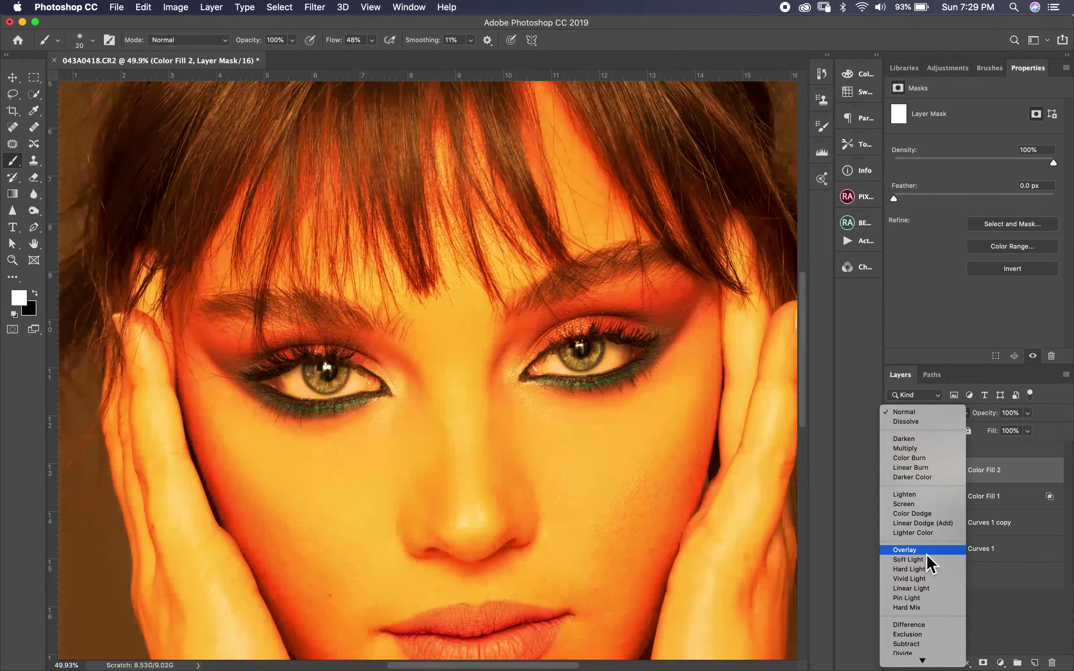
click(923, 550)
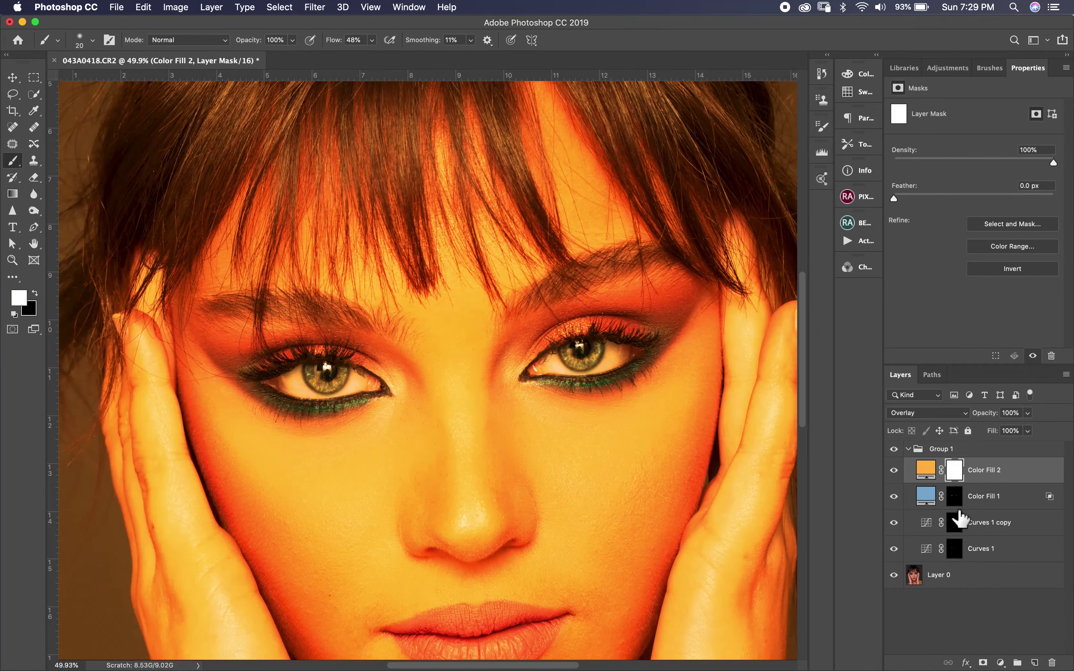
key(super+i)
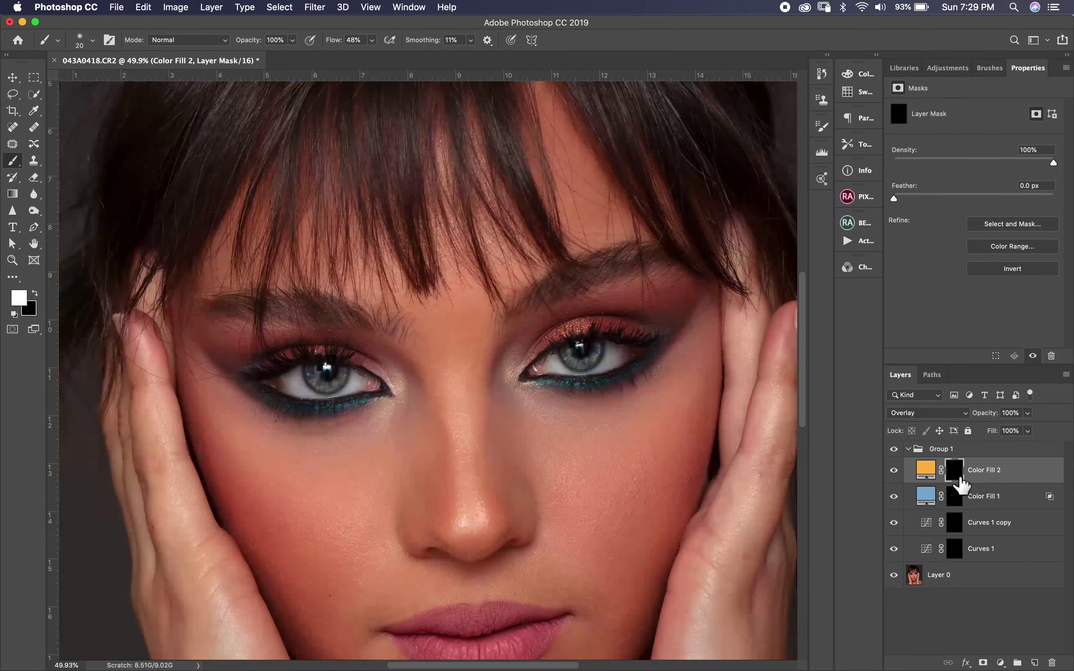
Step: Paint white on Color Fill 2's mask around the pupils of both eyes to add an orange ring to the irises
scroll(330, 382, up, 8)
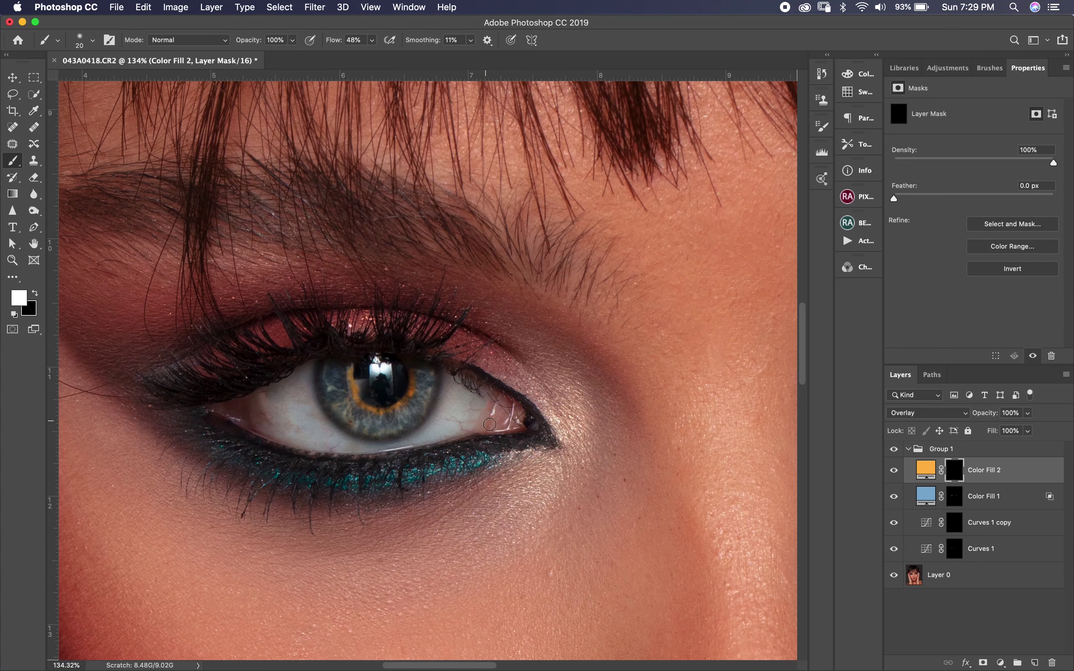
scroll(489, 424, right, 10)
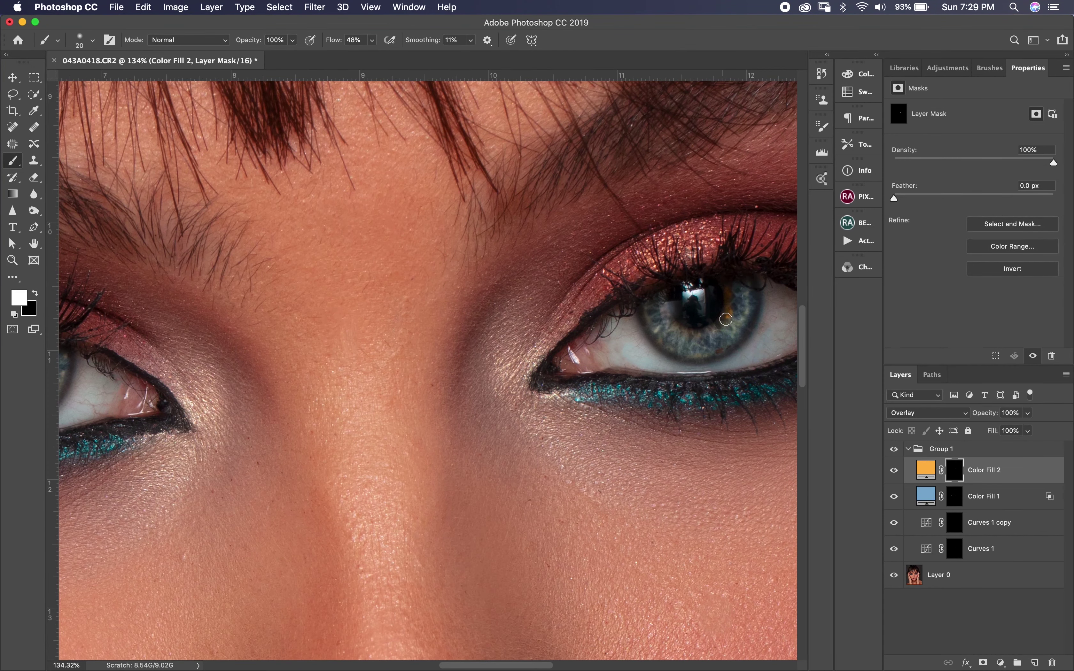
drag(735, 314, 728, 323)
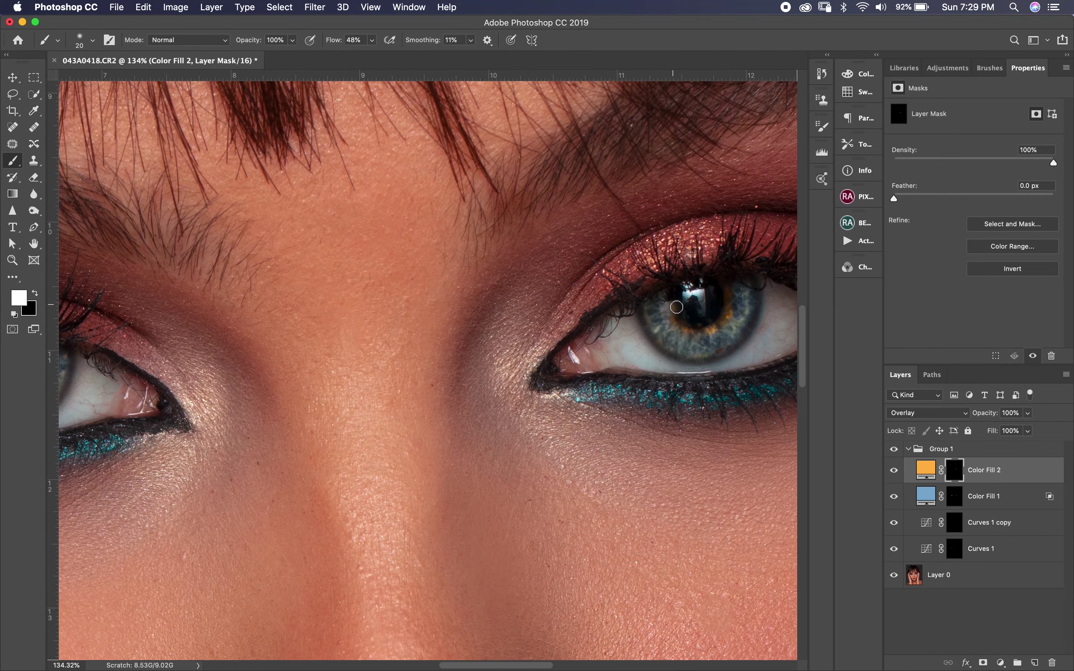
scroll(314, 240, left, 8)
scroll(314, 240, down, 2)
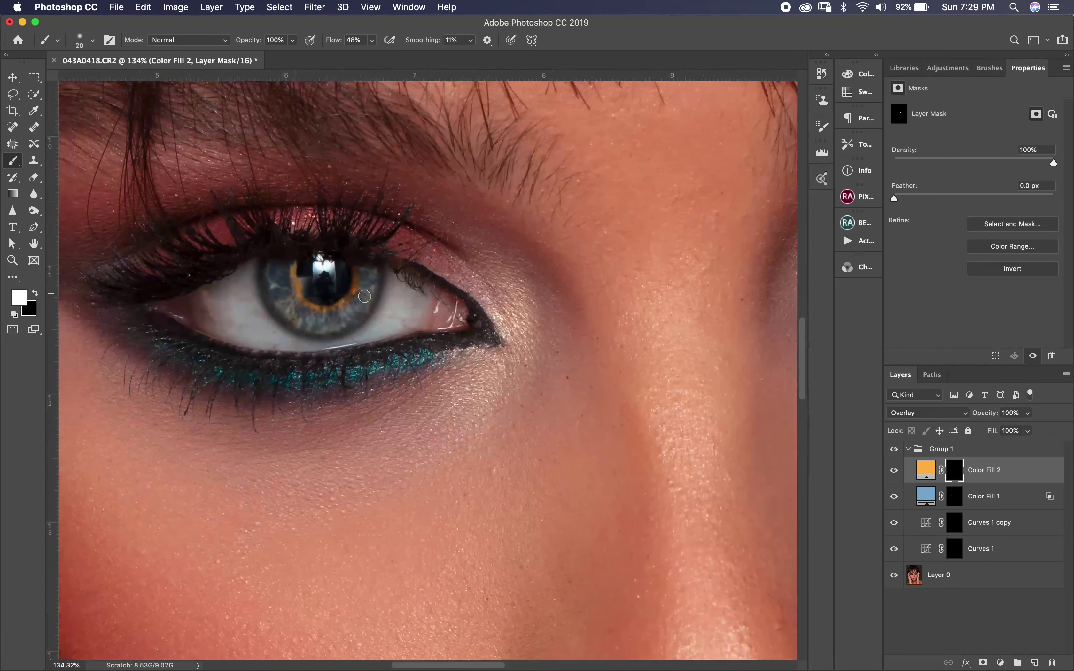
key(x)
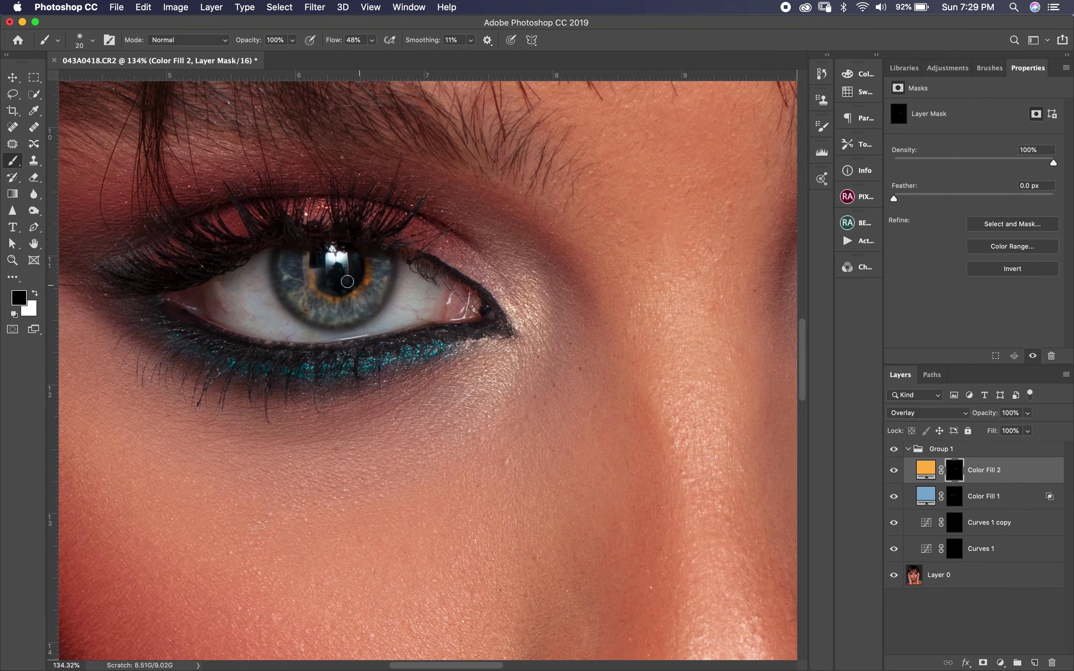
key(x)
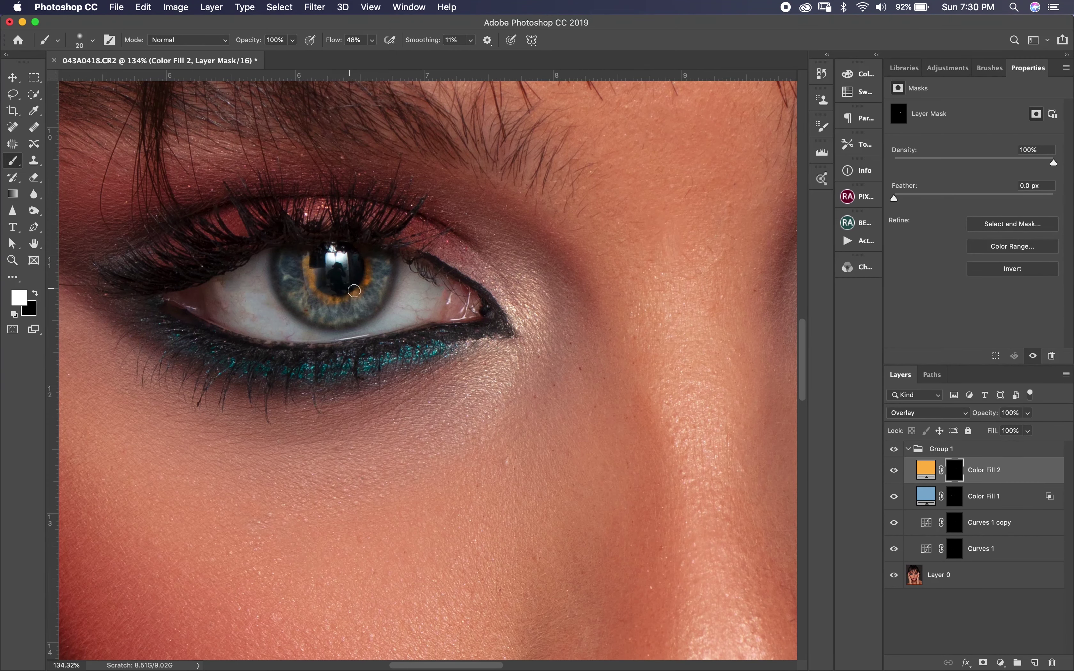
scroll(359, 284, down, 5)
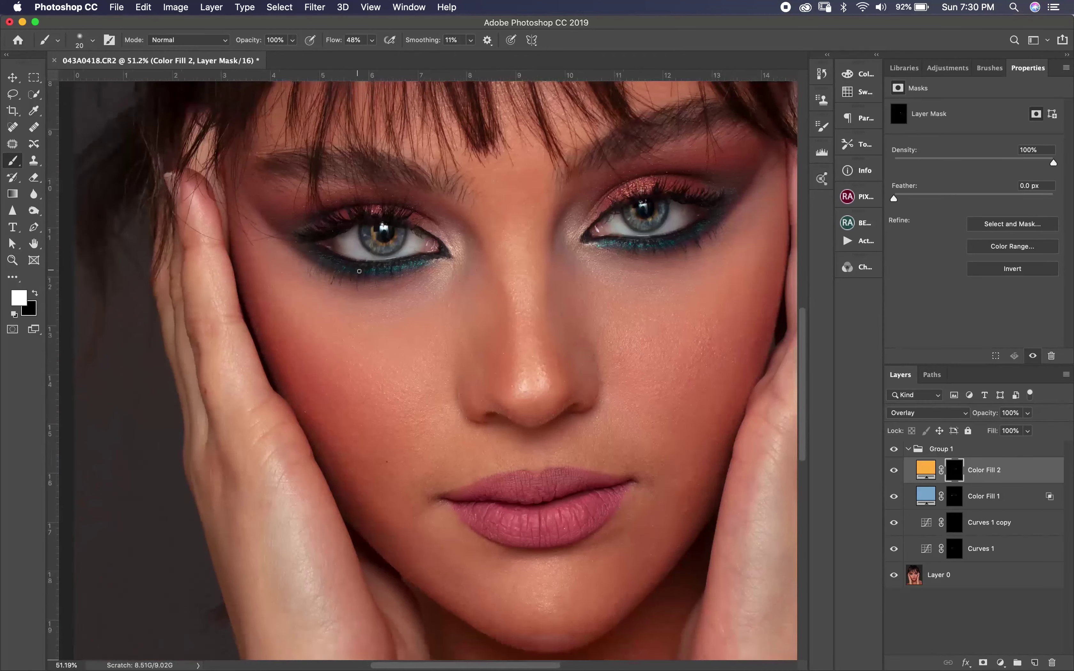
scroll(364, 268, up, 4)
scroll(364, 267, up, 2)
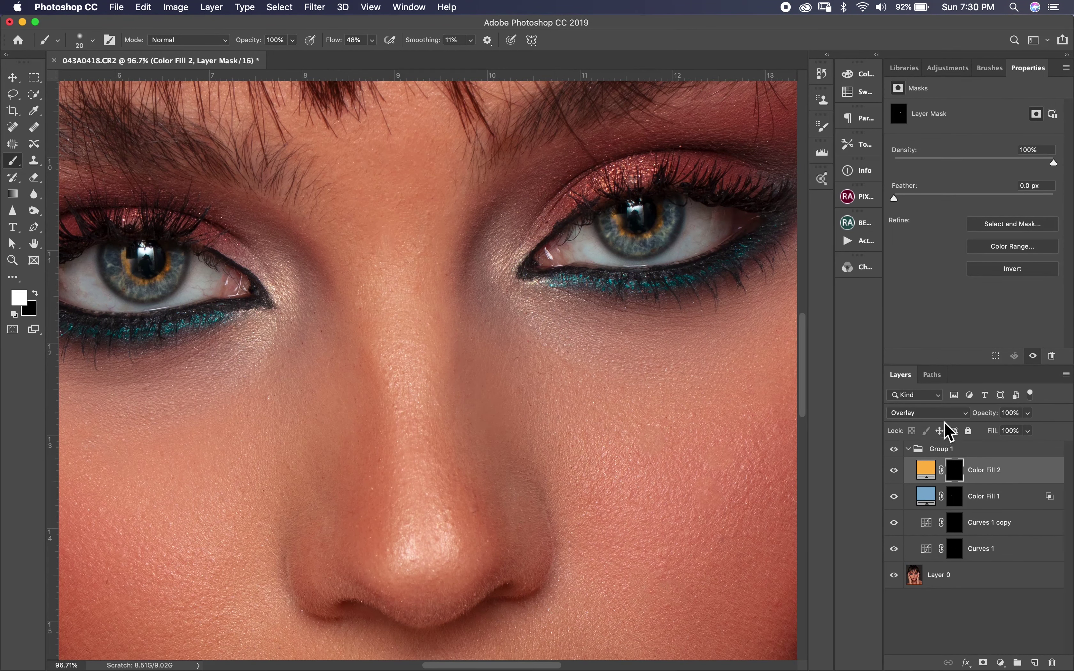
Step: Narrow Color Fill 2's Blend If underlying layer range at both the shadow and the highlight end
double_click(1026, 473)
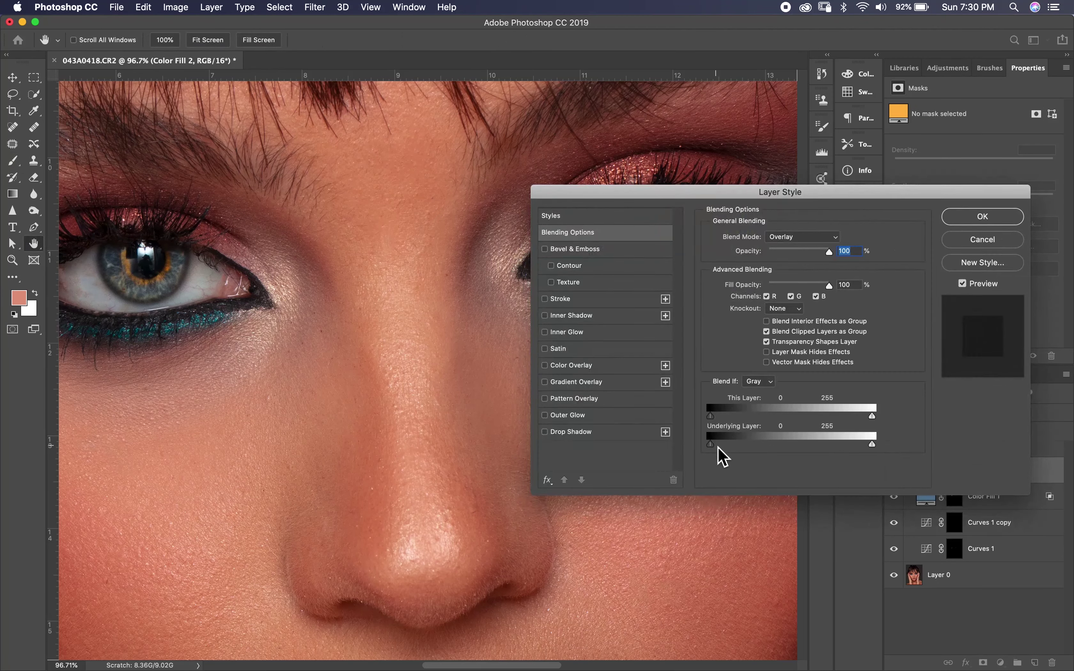
mouse_move(711, 444)
mouse_down()
mouse_move(775, 441)
mouse_move(730, 444)
mouse_up()
drag(876, 450, 844, 447)
click(983, 217)
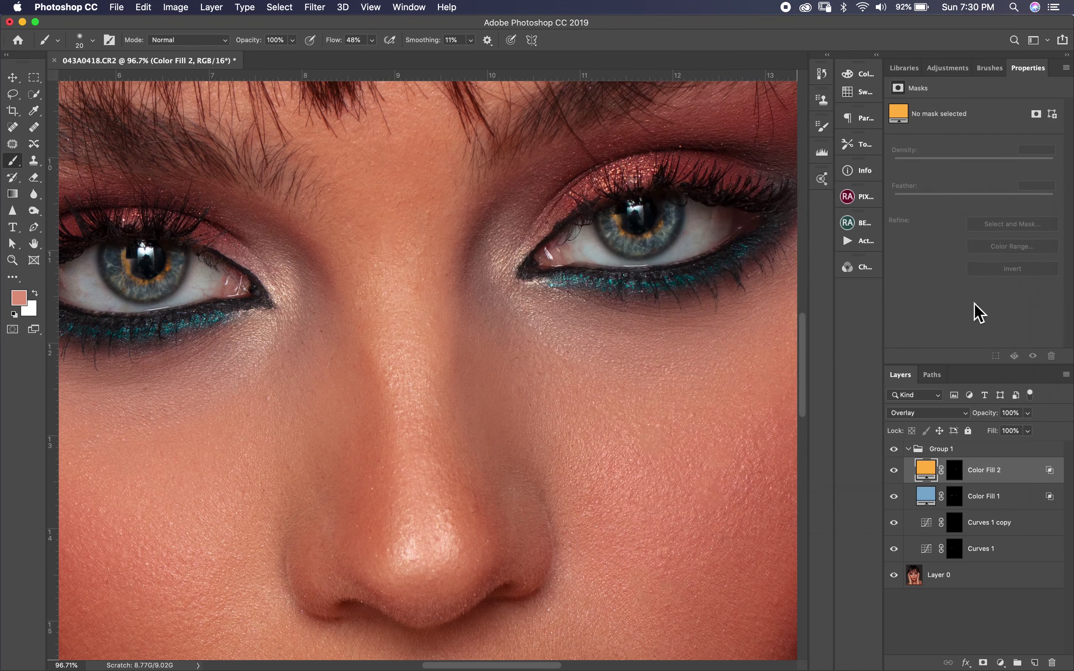
Step: Recolour Color Fill 2 to the more saturated orange #ffab09
double_click(925, 469)
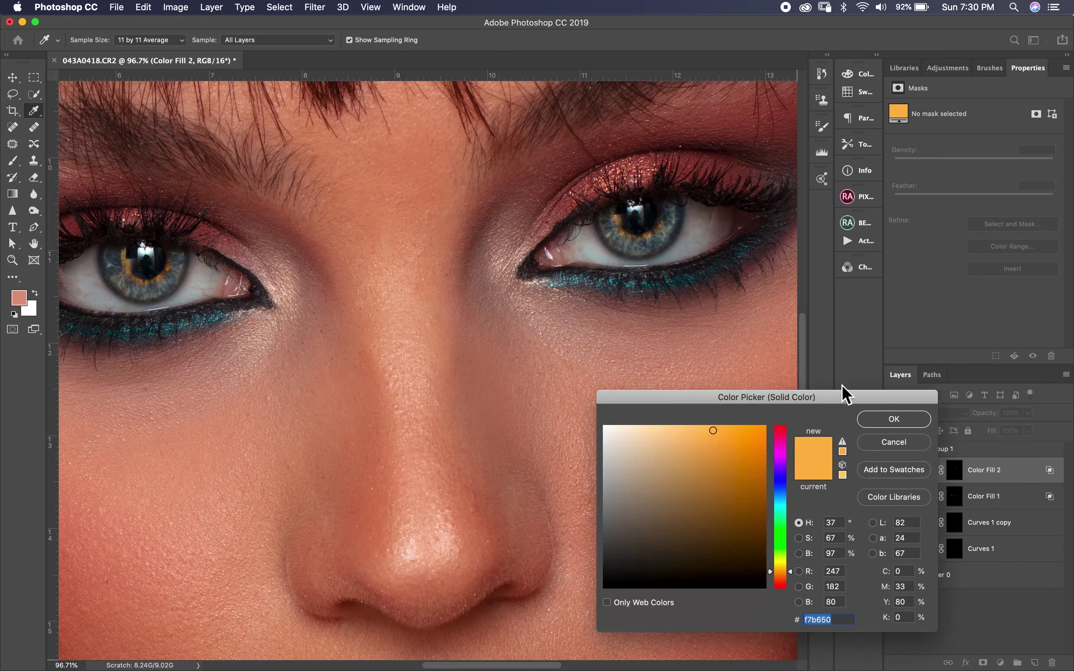
mouse_move(729, 474)
mouse_down()
mouse_move(717, 481)
mouse_move(721, 431)
mouse_move(762, 418)
mouse_move(740, 417)
mouse_up()
drag(790, 571, 790, 570)
drag(724, 439, 761, 425)
drag(790, 570, 793, 572)
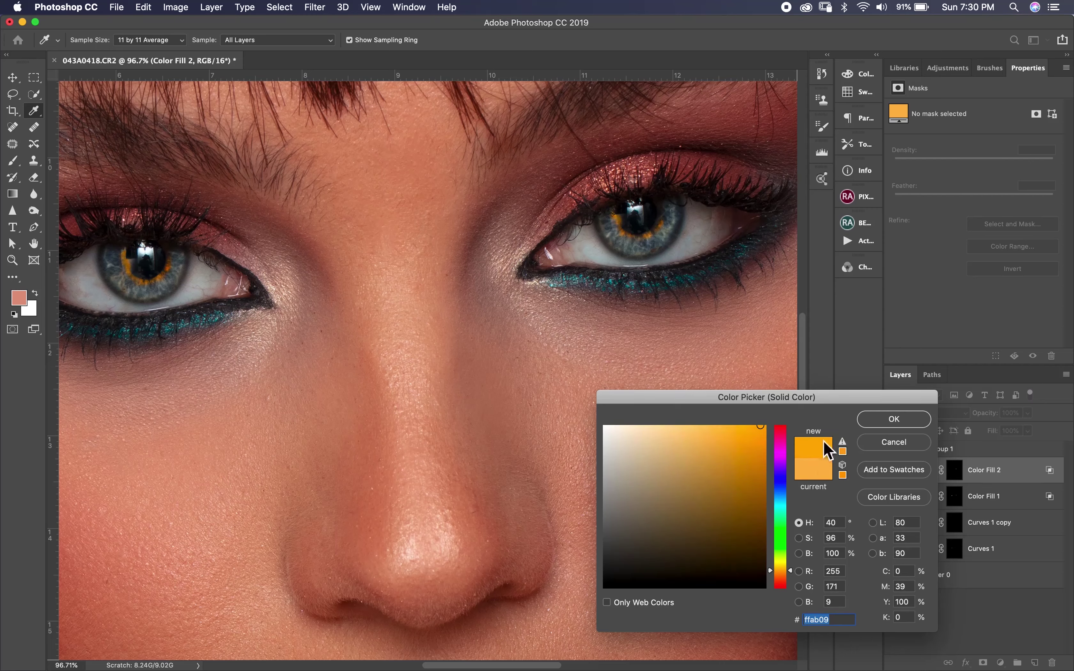
click(884, 421)
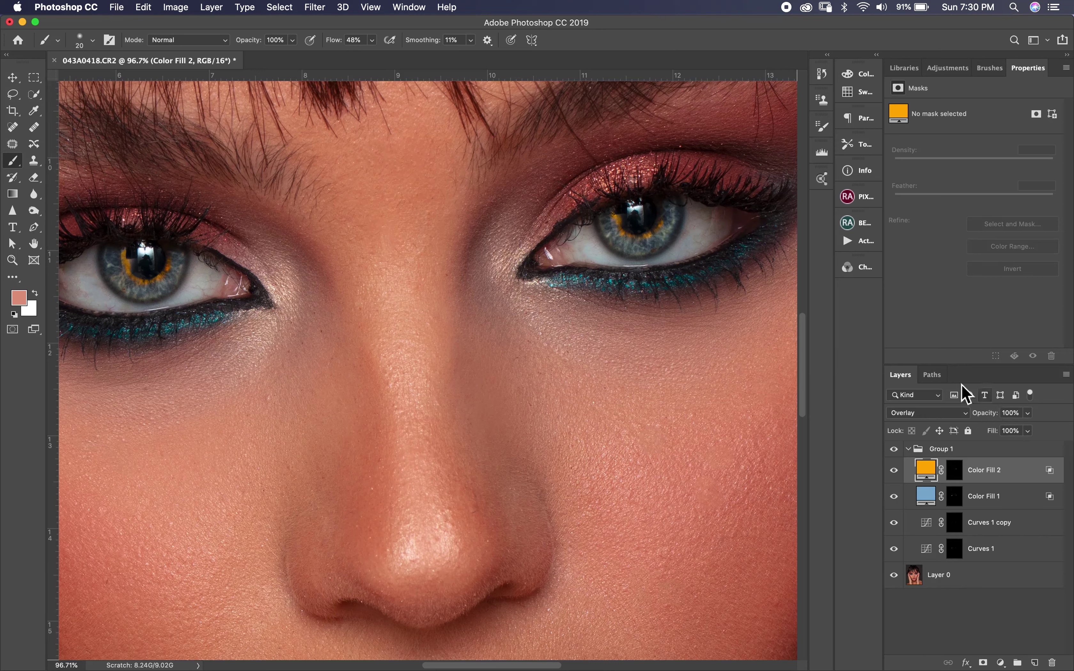
Step: Lower the opacity of Color Fill 2 to 34%, target its mask with a 10 px brush, and check the irises
drag(1028, 413, 1004, 438)
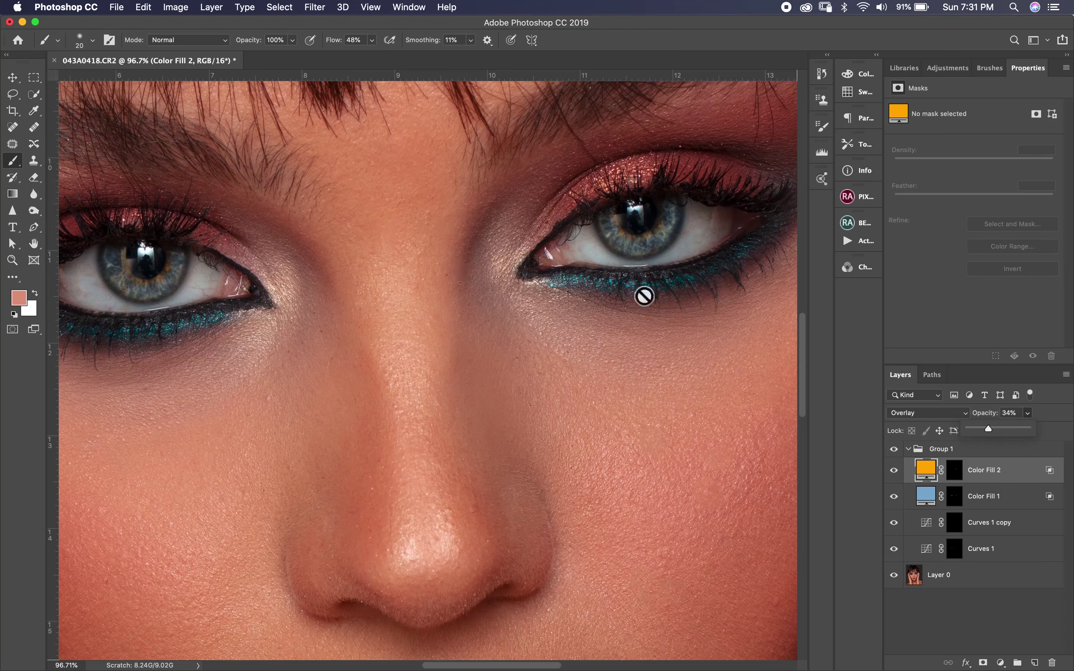
click(953, 472)
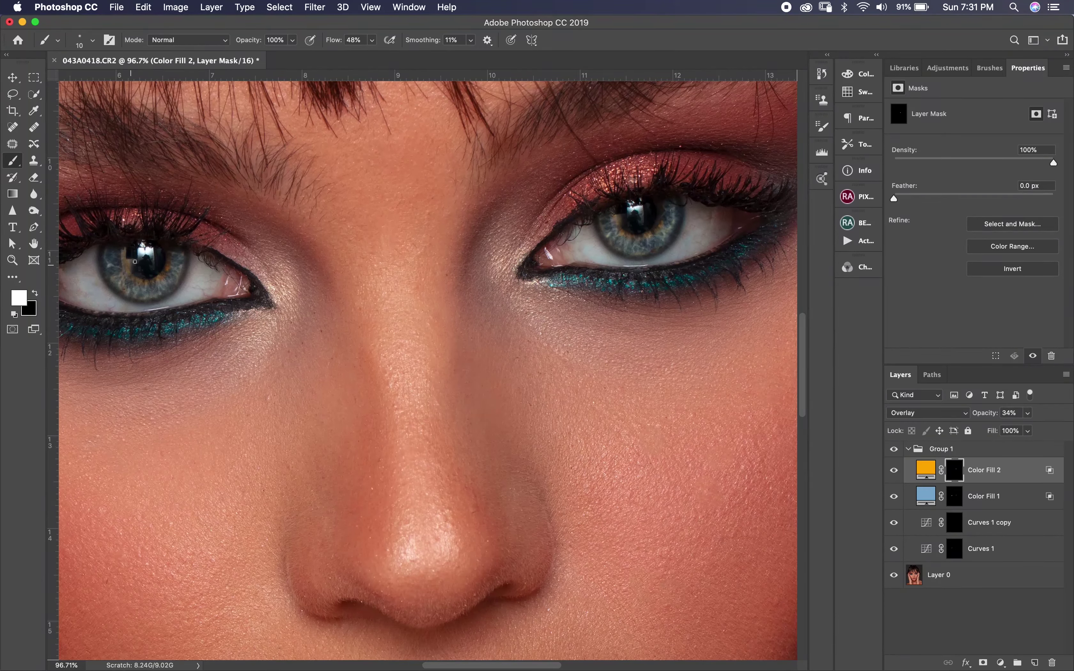
scroll(166, 279, down, 5)
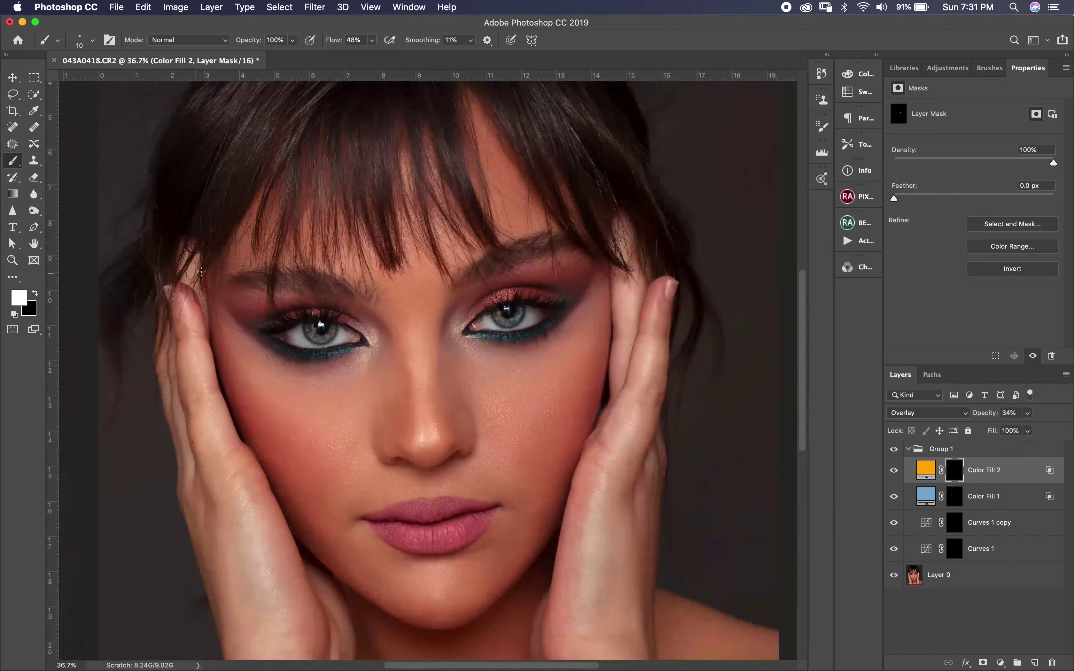
scroll(264, 233, up, 4)
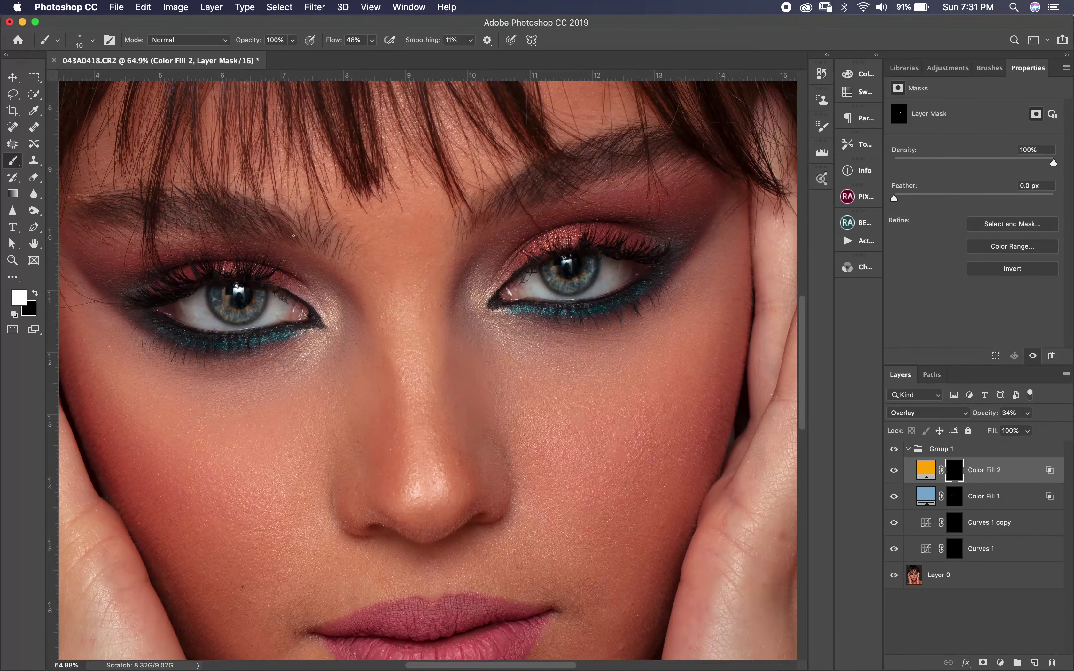
Step: Collapse Group 1 and toggle its visibility to compare the retouched eyes with the original portrait
click(916, 449)
click(908, 449)
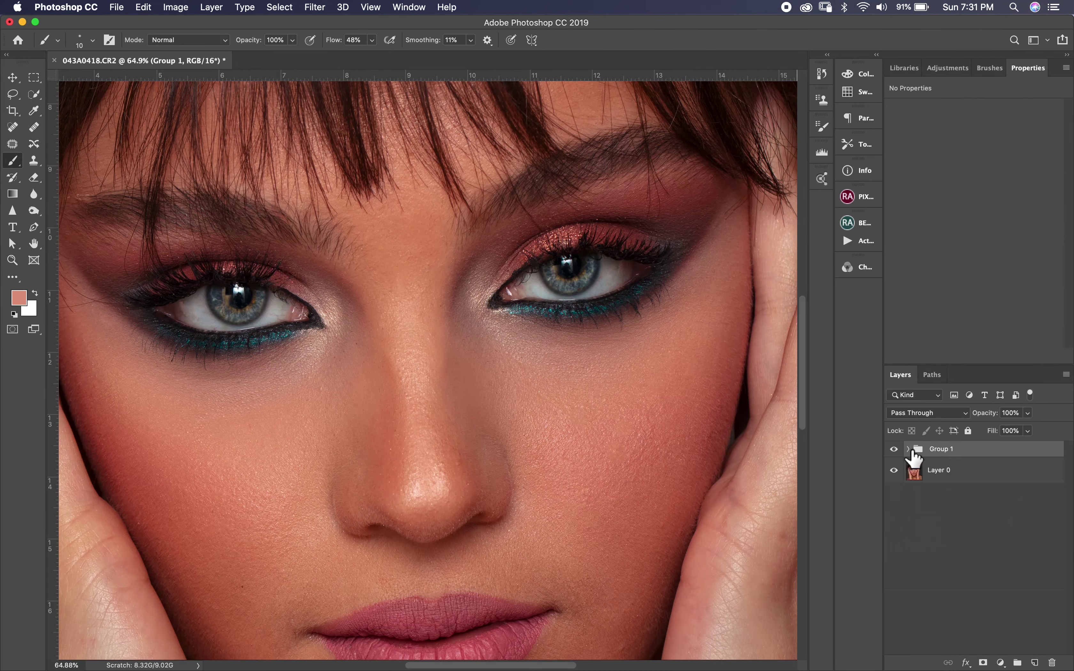
click(894, 449)
click(904, 449)
click(895, 449)
scroll(627, 266, up, 5)
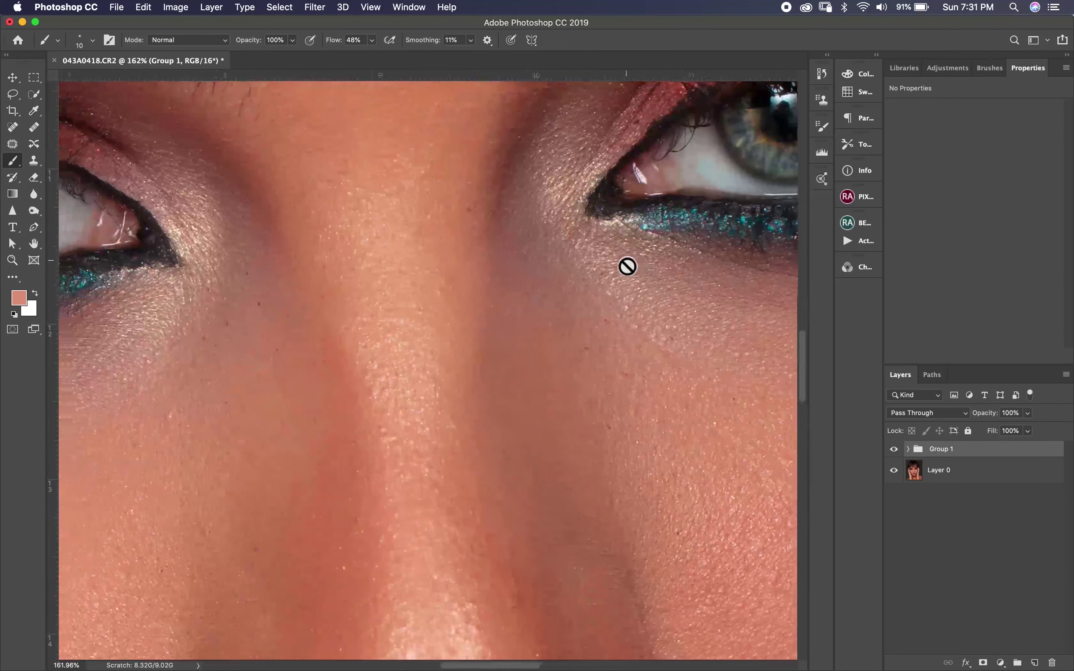
scroll(628, 266, up, 3)
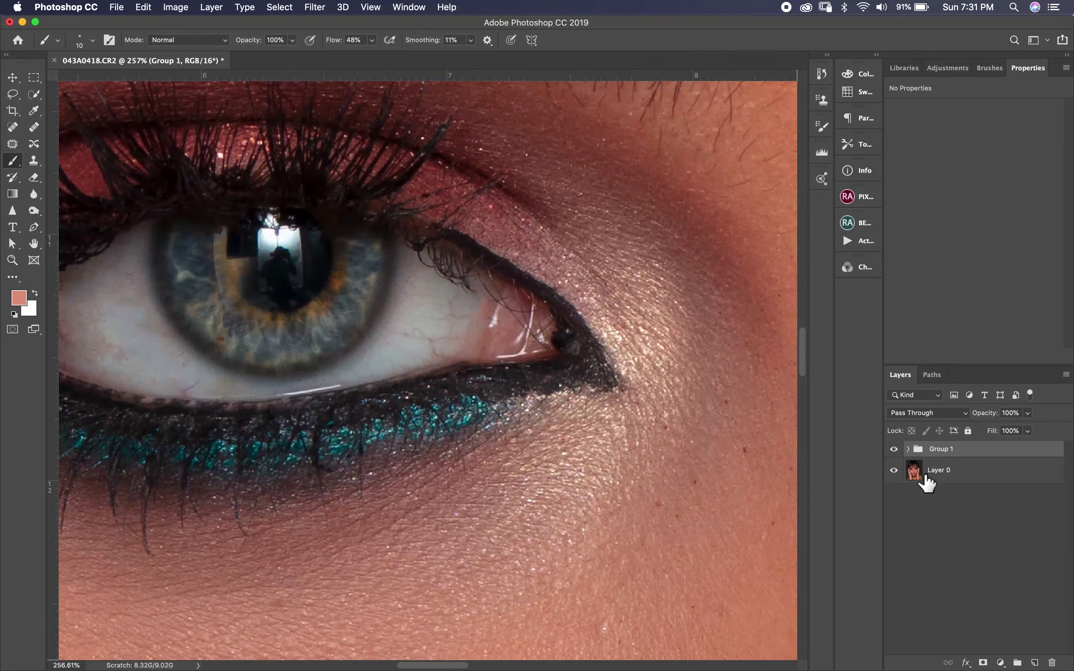
Step: Expand Group 1 and lower the opacity of Color Fill 2 to 22%
click(908, 449)
click(1004, 477)
click(1028, 412)
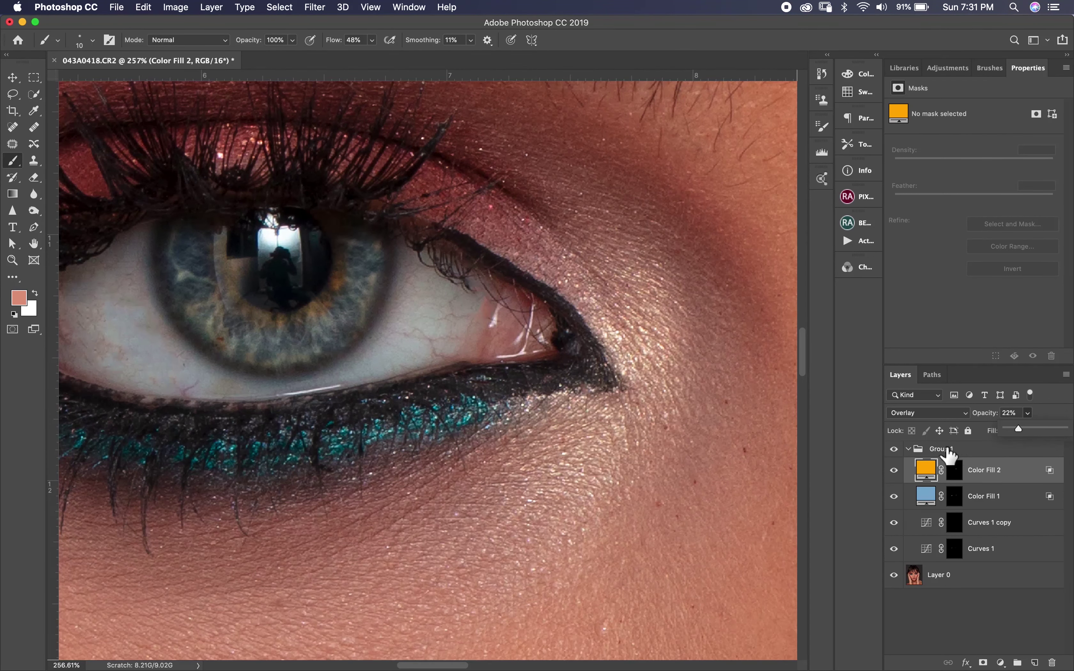
Step: Switch Group 1 off and on again to judge the softened orange tint up close, and check the whole face
click(908, 449)
click(894, 449)
click(894, 450)
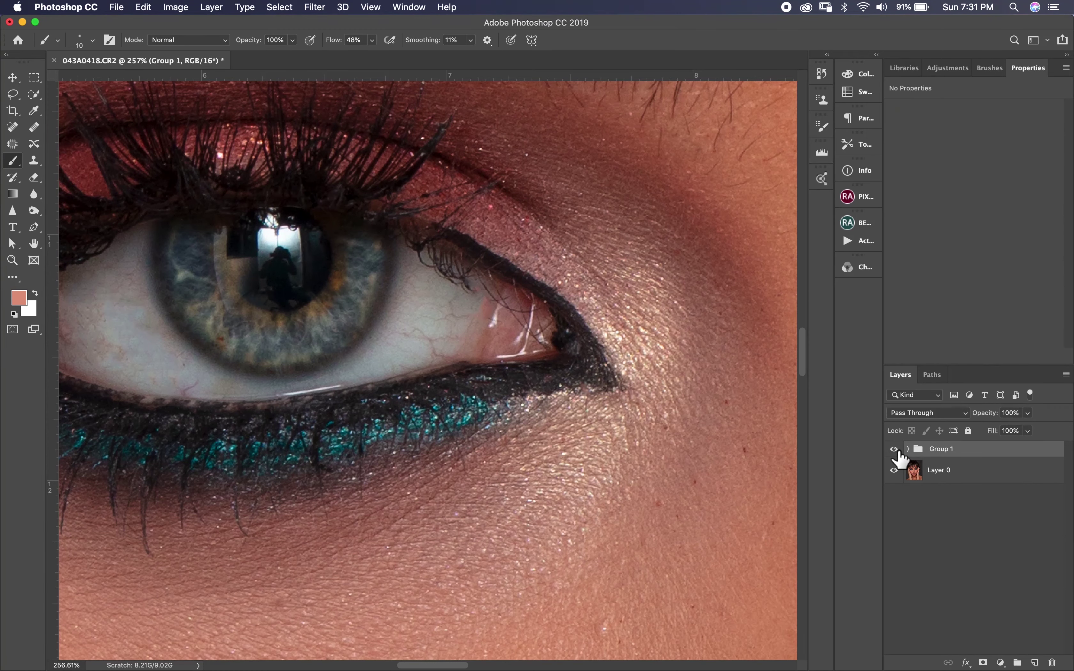
click(894, 449)
click(894, 449)
scroll(508, 524, down, 3)
scroll(507, 524, down, 5)
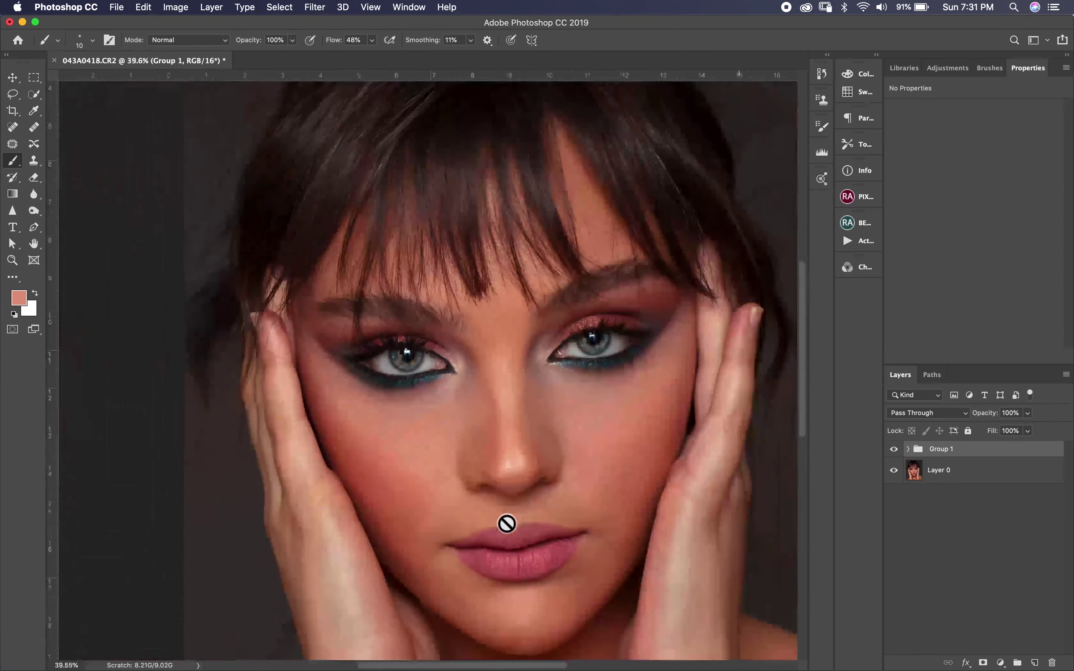
Step: Add a Levels adjustment layer above Color Fill 2 with the black input at 12 and the white input at about 229
click(908, 448)
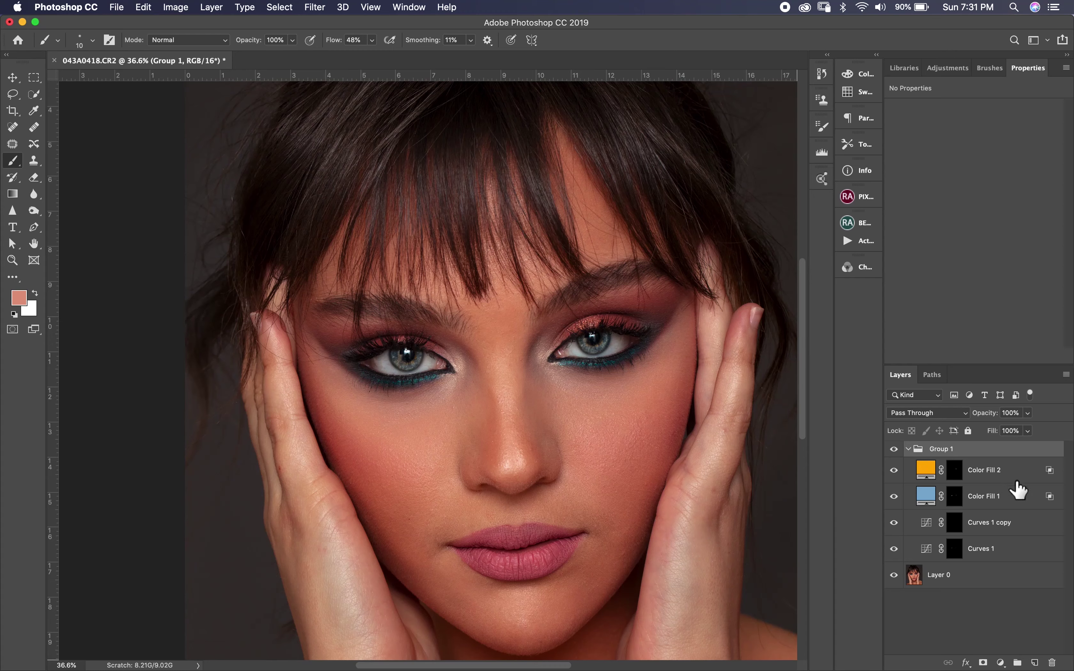
click(1015, 494)
click(1024, 475)
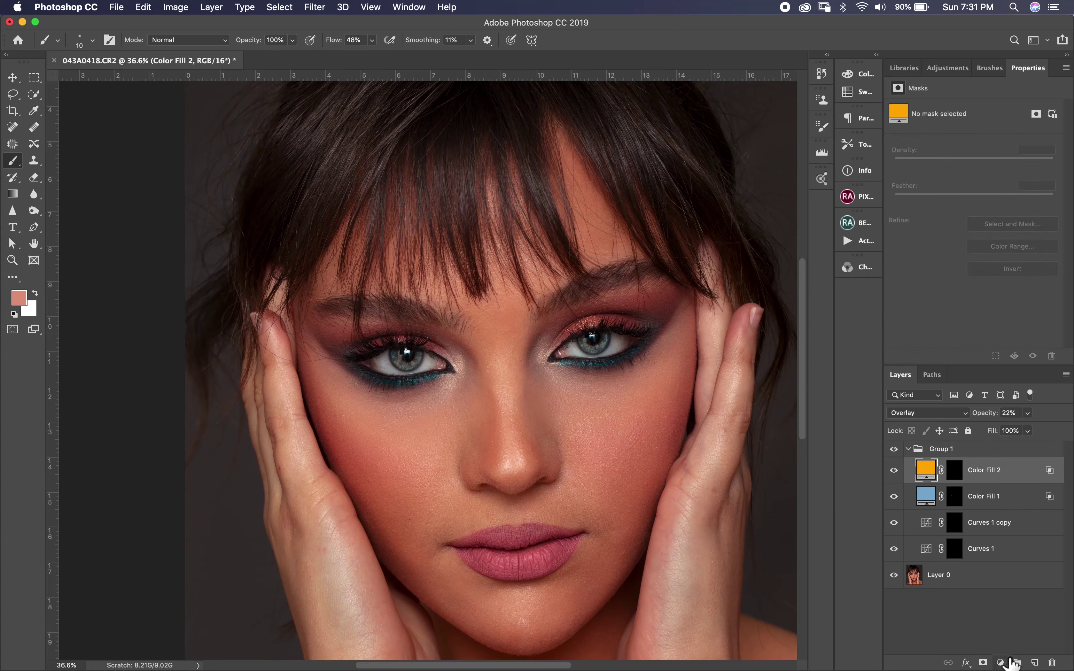
click(1002, 663)
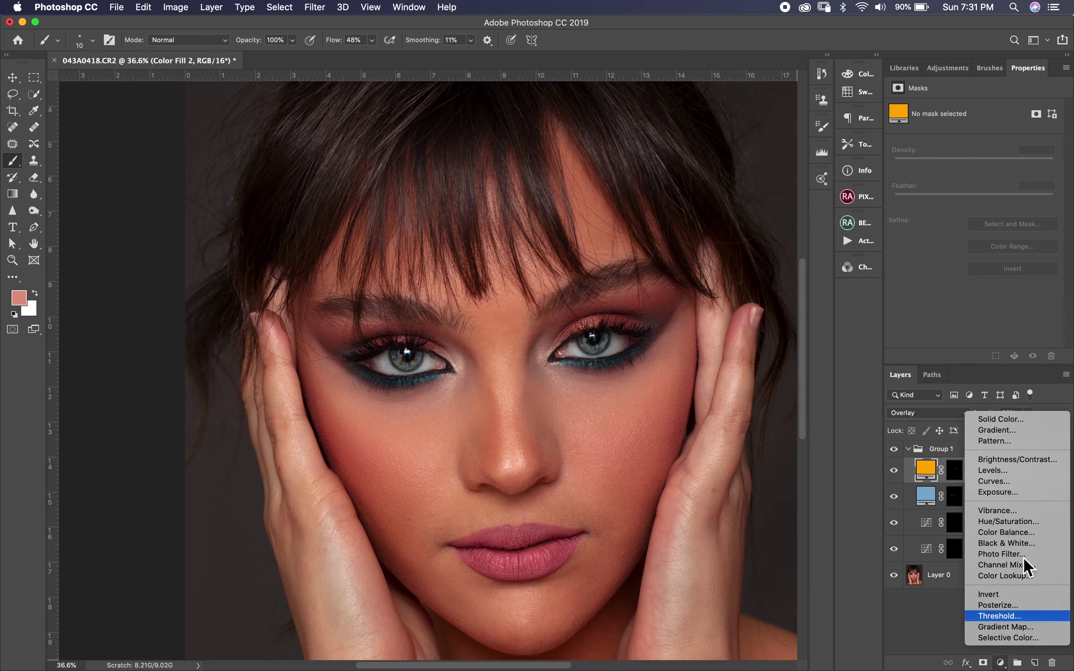
click(1039, 475)
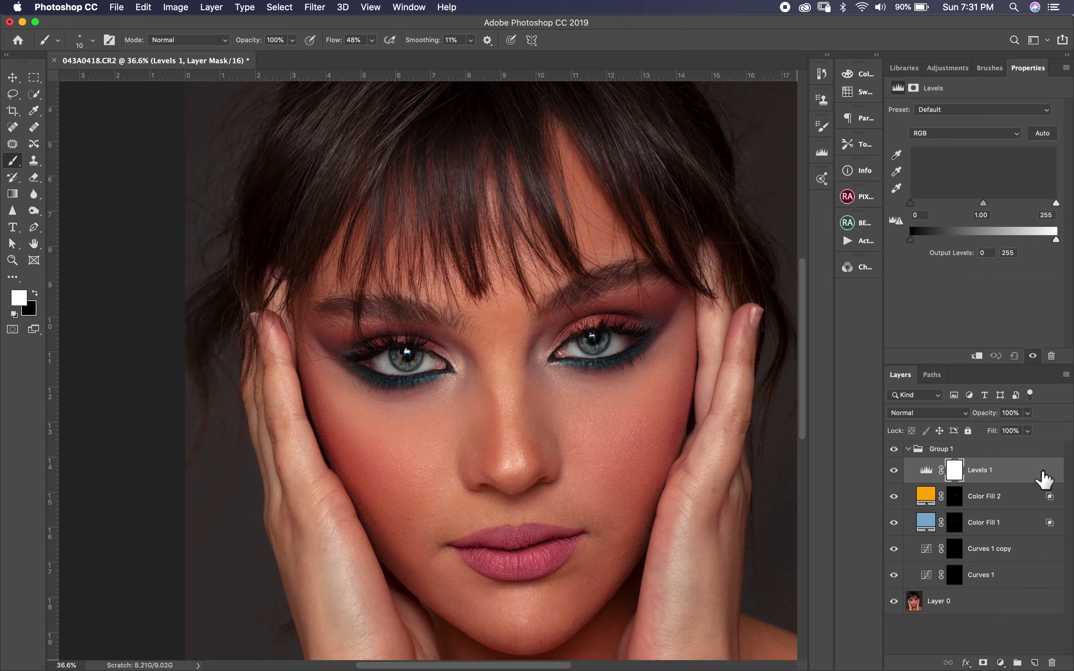
drag(1056, 204, 1045, 205)
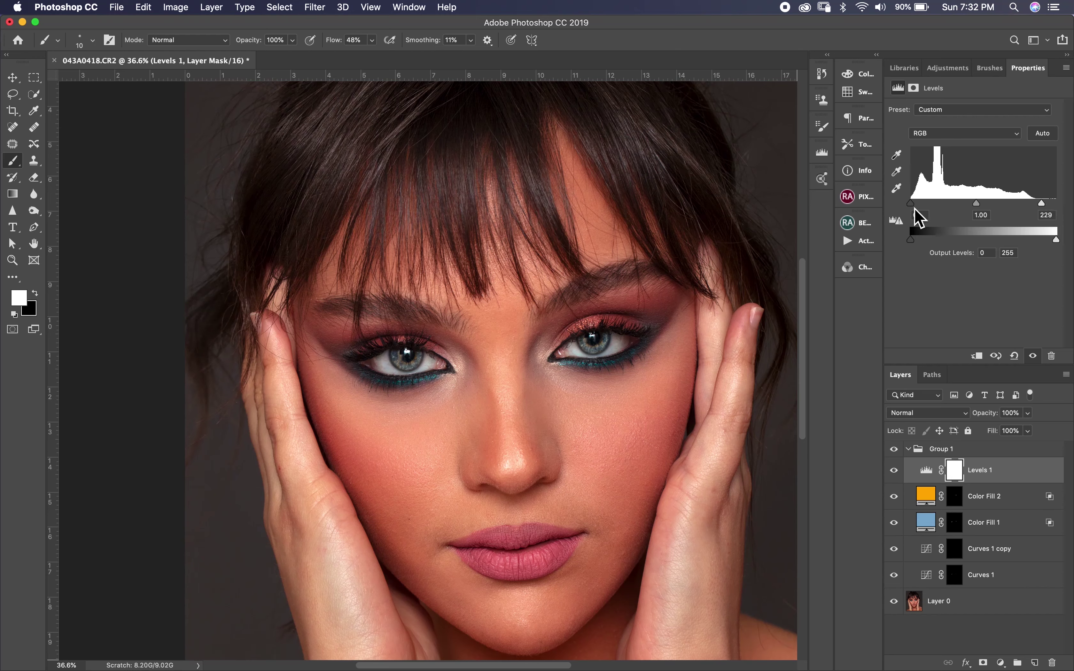
drag(911, 204, 915, 204)
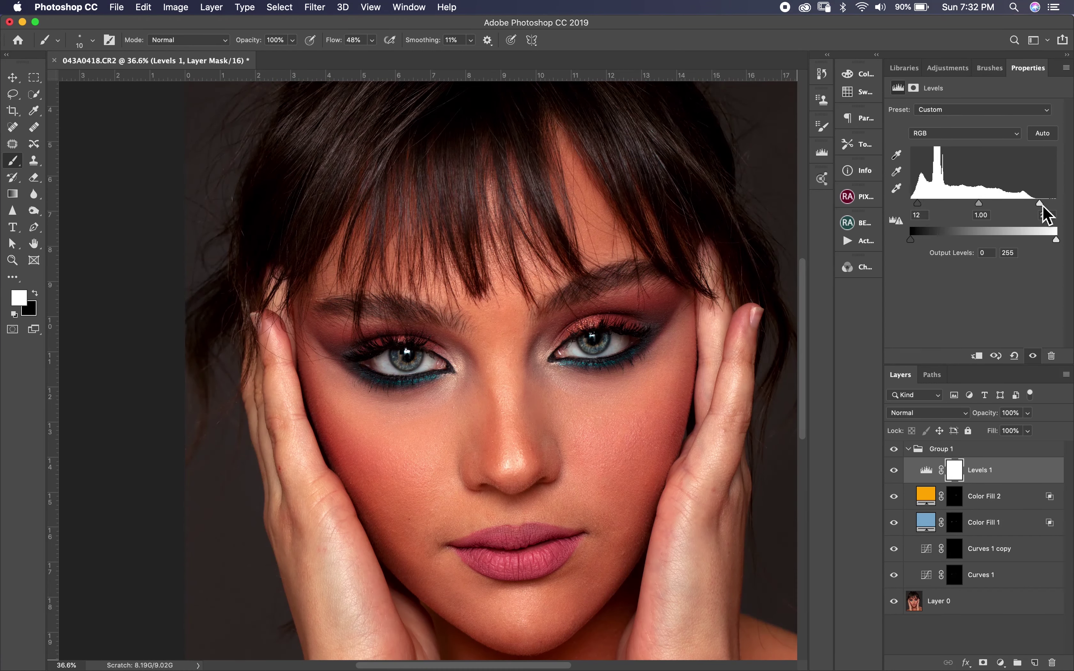
Step: Invert the Levels 1 layer mask to black and bring the eyes into close view
click(954, 471)
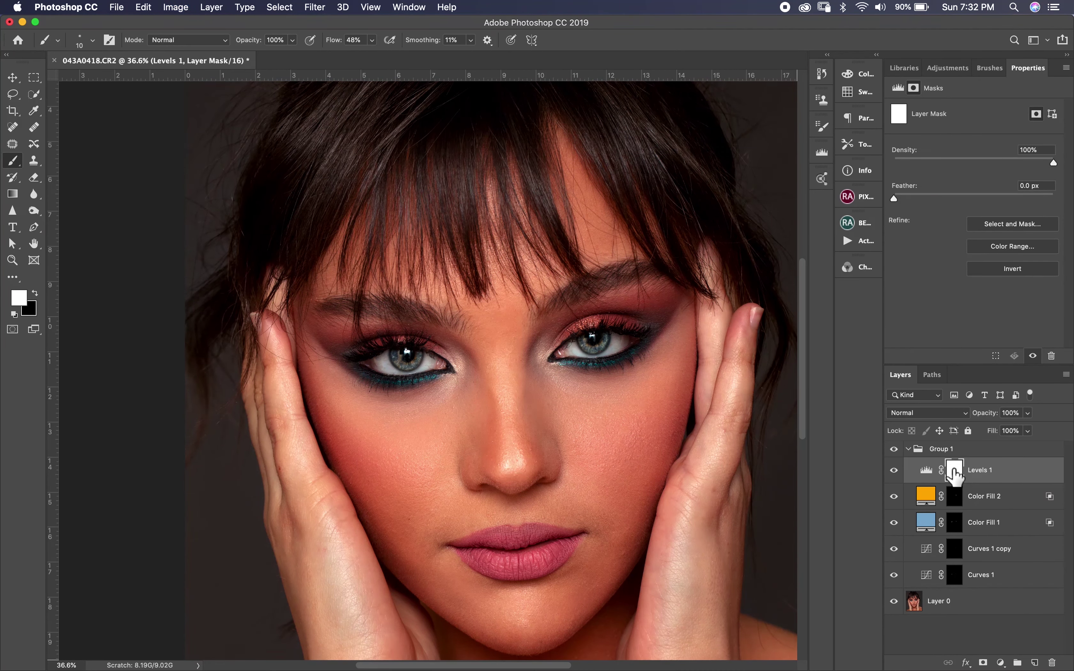
drag(954, 474, 956, 486)
key(super+i)
scroll(551, 278, up, 4)
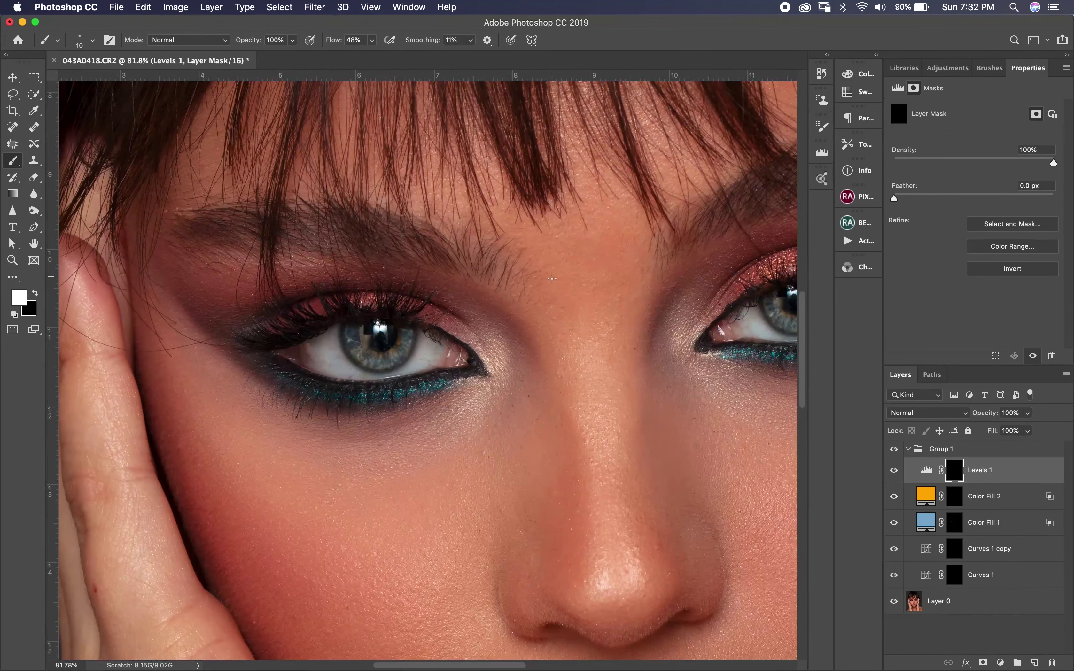
Step: Paint white on the Levels 1 mask over both eyes with a 70 px brush to reveal the contrast boost there
scroll(551, 277, down, 2)
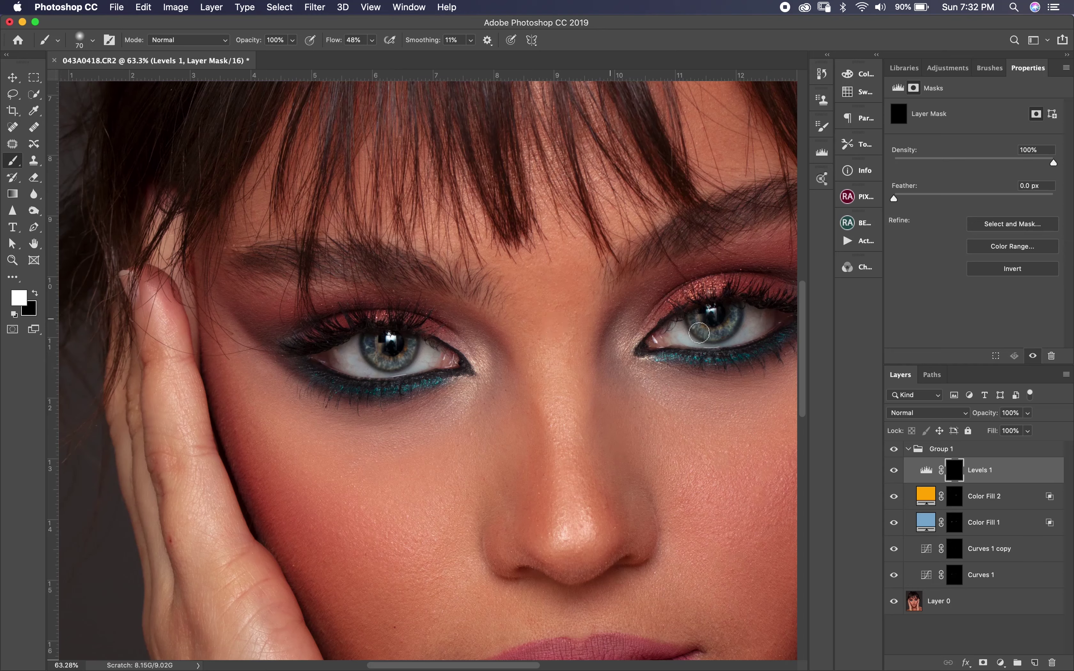
mouse_move(729, 327)
mouse_down()
mouse_move(707, 324)
mouse_move(719, 335)
mouse_up()
mouse_move(386, 358)
mouse_down()
mouse_move(417, 367)
mouse_move(395, 355)
mouse_move(403, 351)
mouse_move(391, 371)
mouse_move(389, 330)
mouse_move(406, 387)
mouse_move(438, 358)
mouse_up()
key(super+0)
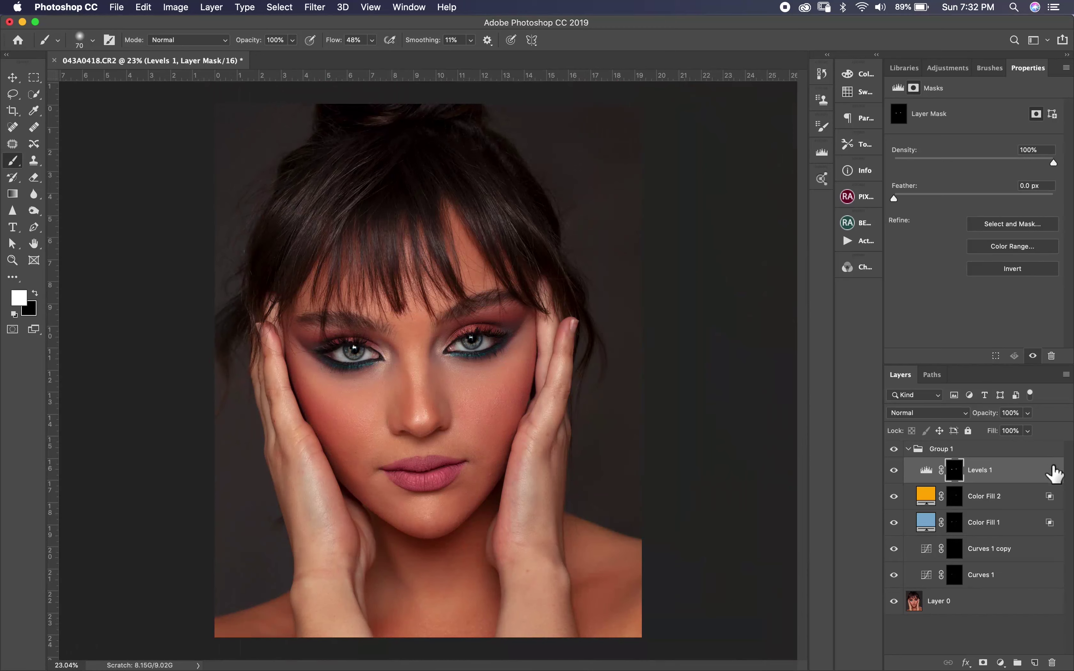
Step: Lower the Levels 1 opacity to about 30% and switch the layer off and on to compare its effect
drag(1028, 413, 990, 438)
click(897, 472)
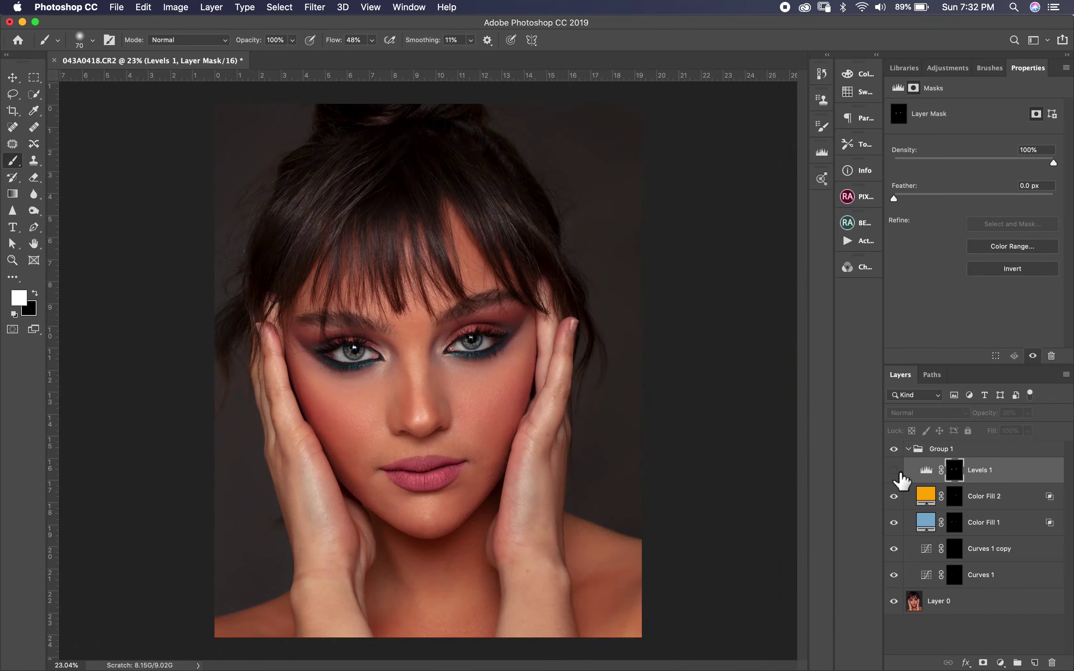
click(895, 471)
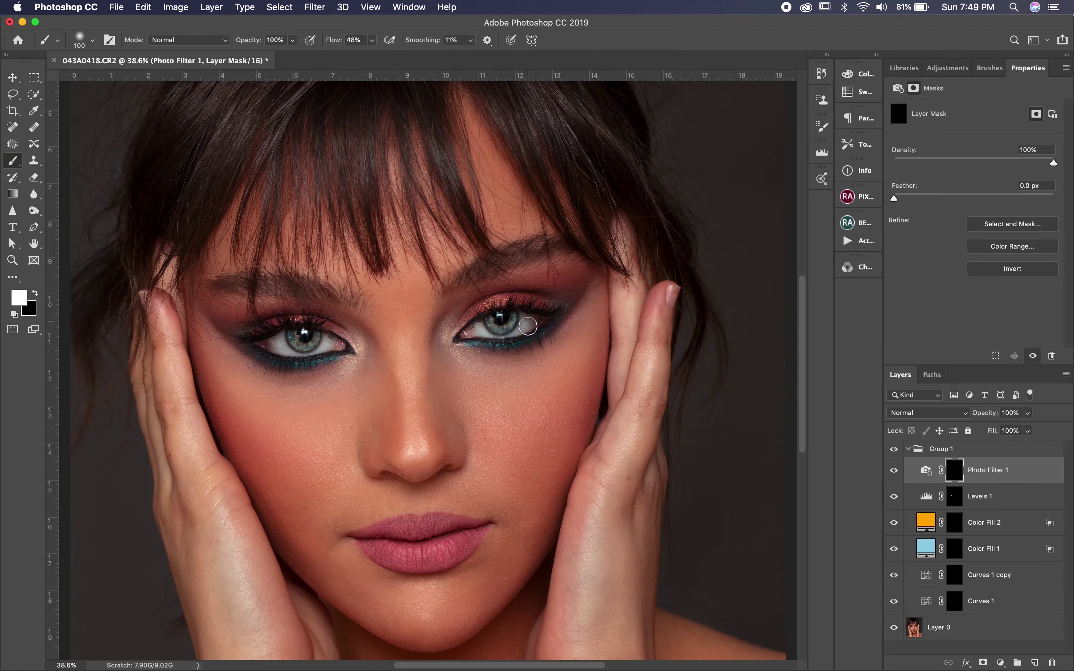
Step: Paint white over both eyes on the Photo Filter 1 mask with a 100 px brush and lower the layer's opacity to 18%
mouse_move(528, 326)
mouse_down()
mouse_move(476, 332)
mouse_move(543, 330)
mouse_move(505, 325)
mouse_up()
mouse_move(324, 358)
mouse_down()
mouse_move(302, 344)
mouse_move(305, 335)
mouse_move(281, 343)
mouse_move(333, 352)
mouse_move(279, 351)
mouse_move(325, 349)
mouse_up()
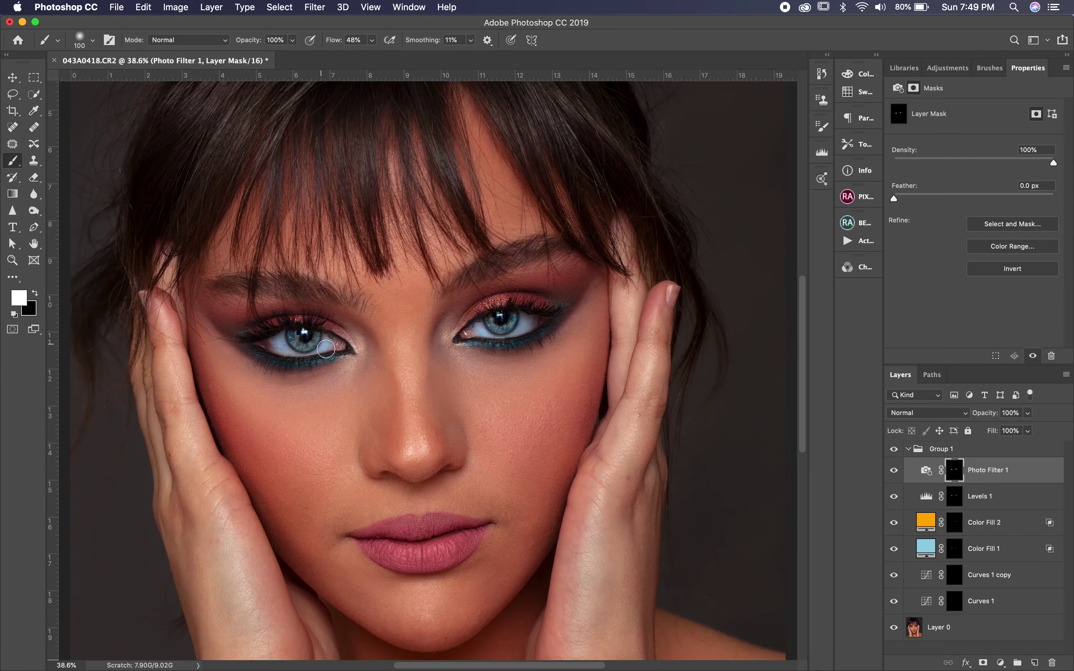
drag(1028, 413, 982, 431)
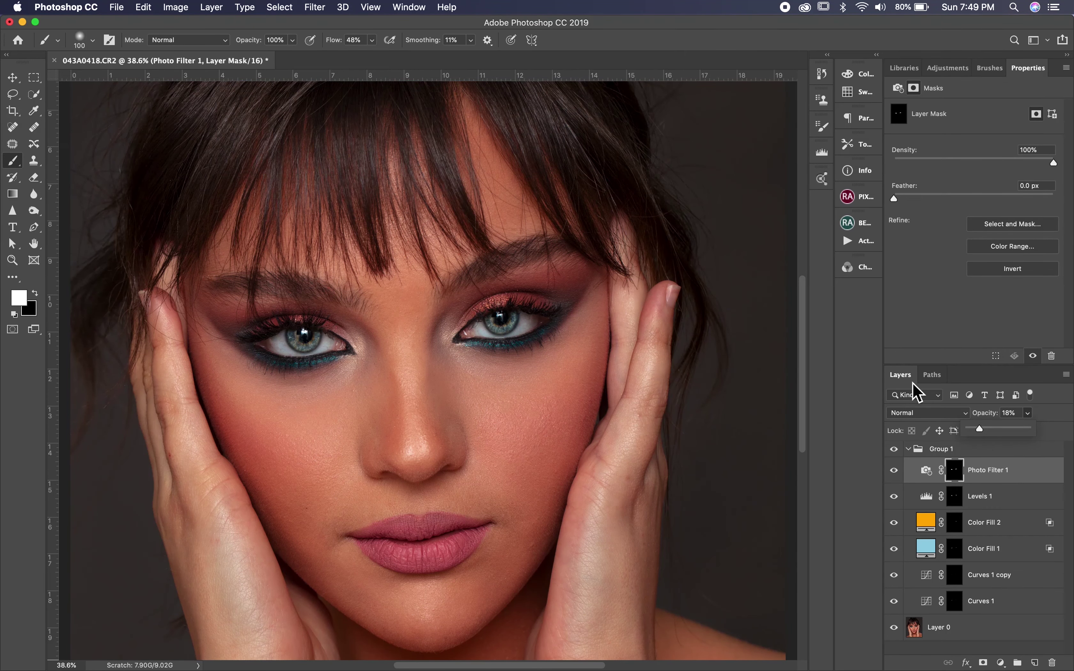
Step: Switch Group 1 off and on repeatedly to compare the eyes before and after, and inspect the finished eyes up close
scroll(511, 363, down, 5)
scroll(511, 363, up, 3)
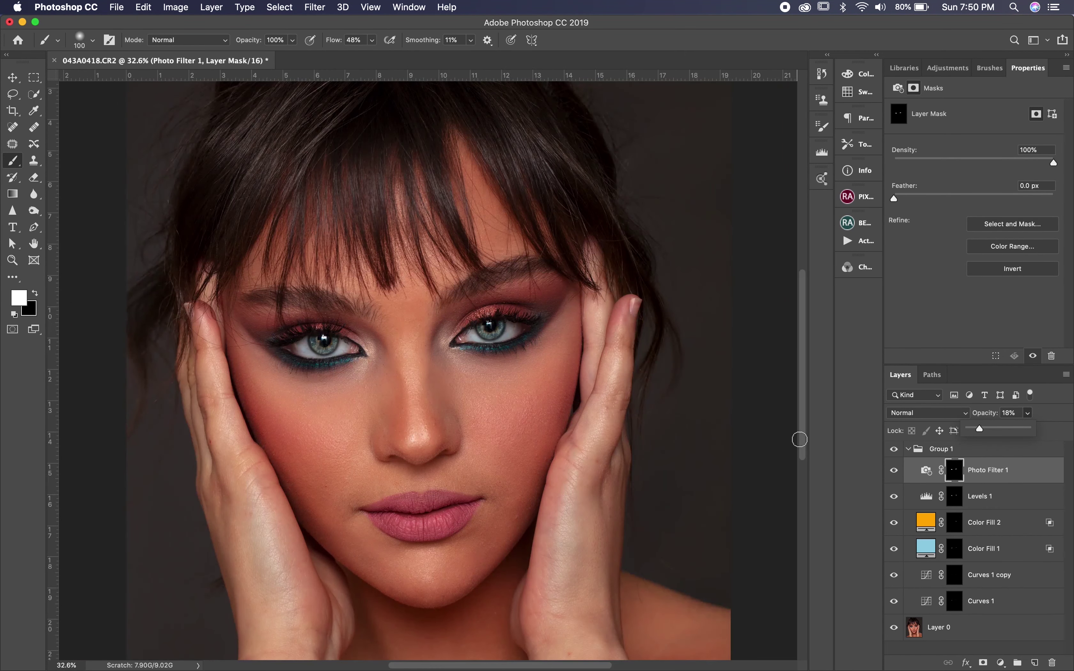
click(898, 449)
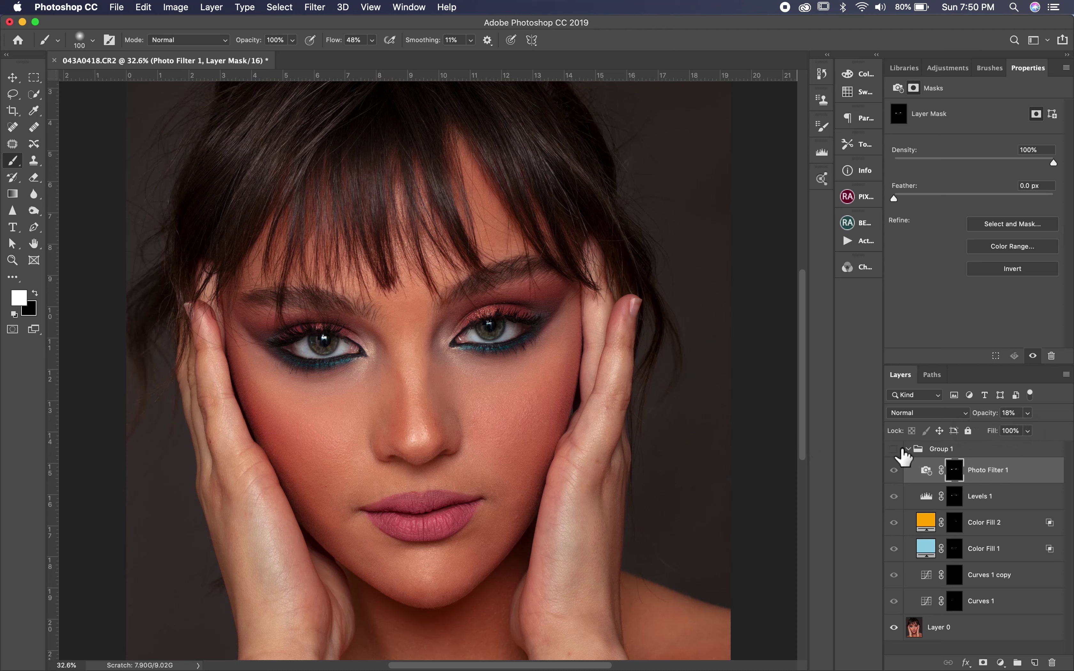
click(901, 449)
click(901, 450)
click(902, 450)
scroll(640, 426, up, 2)
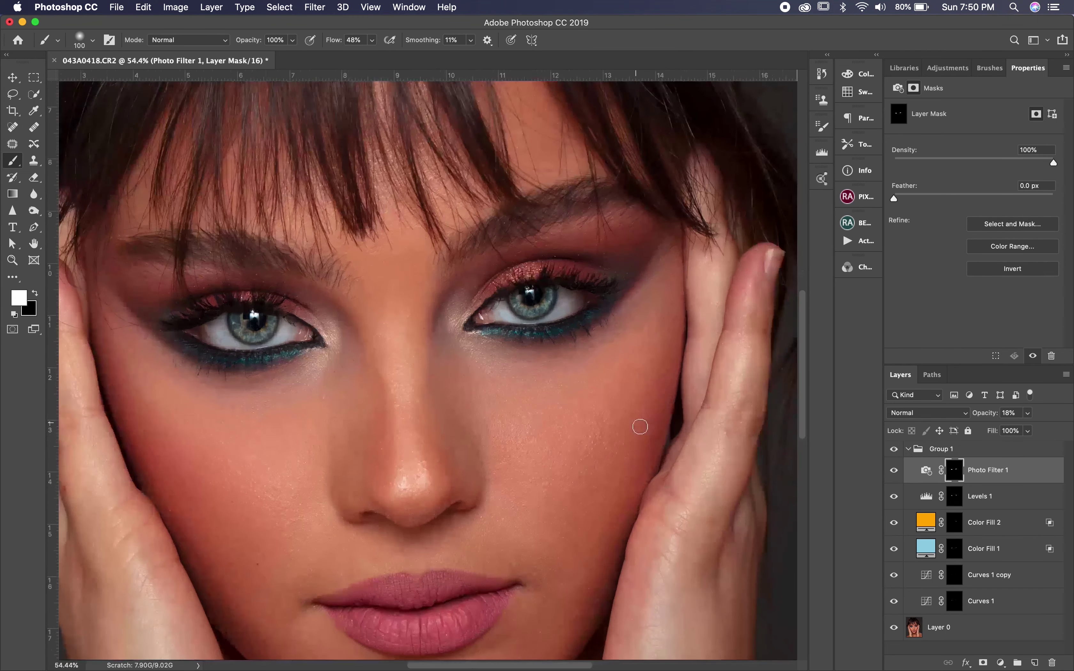